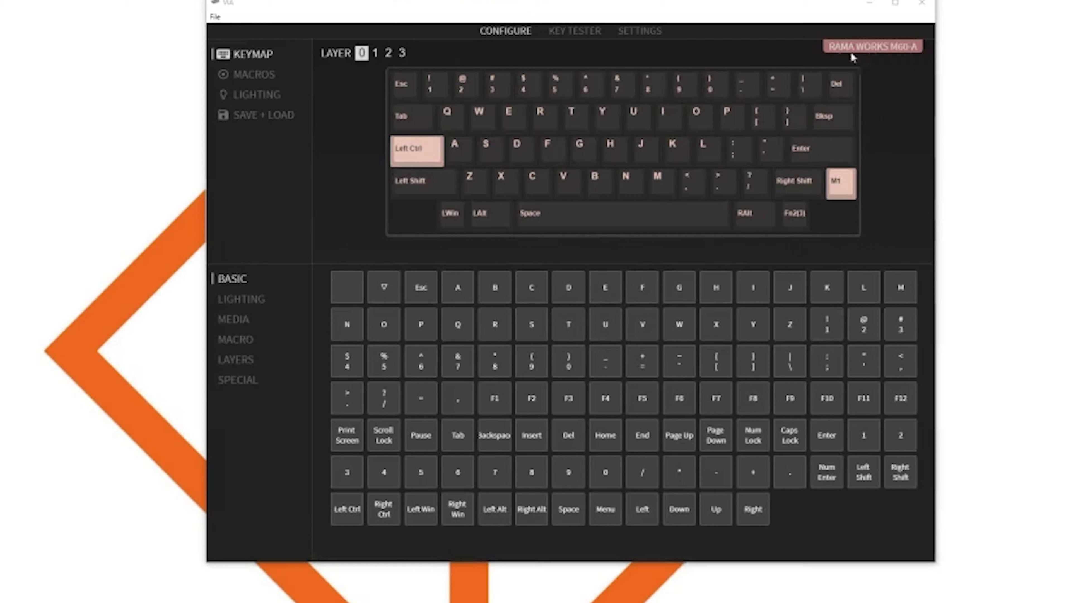
- View the keymaps of layers 1, 2 and 3, and return to layer 0
click(374, 55)
click(389, 54)
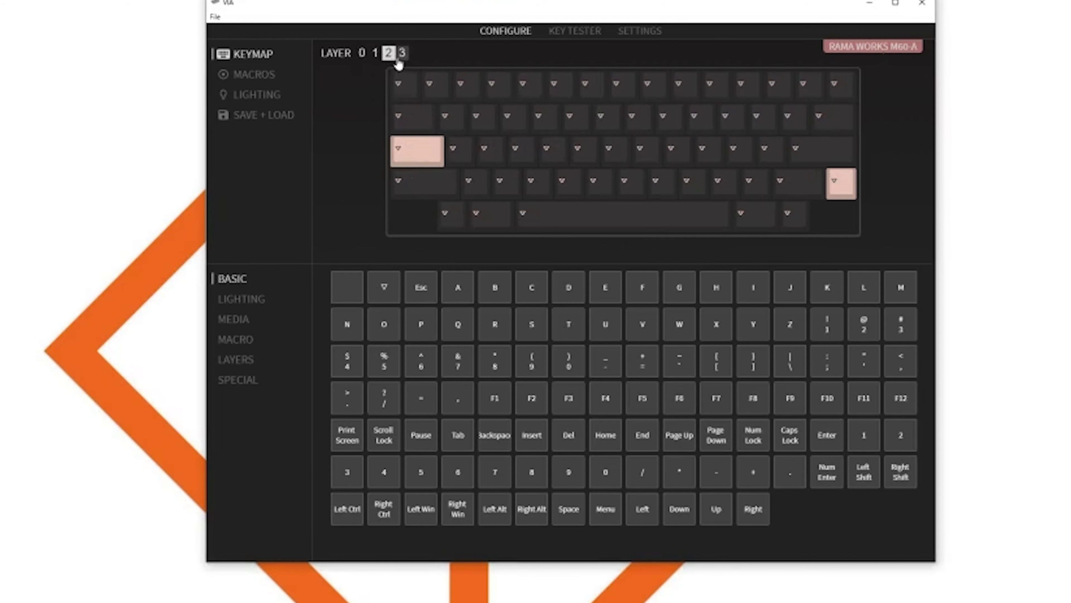
click(401, 54)
click(361, 54)
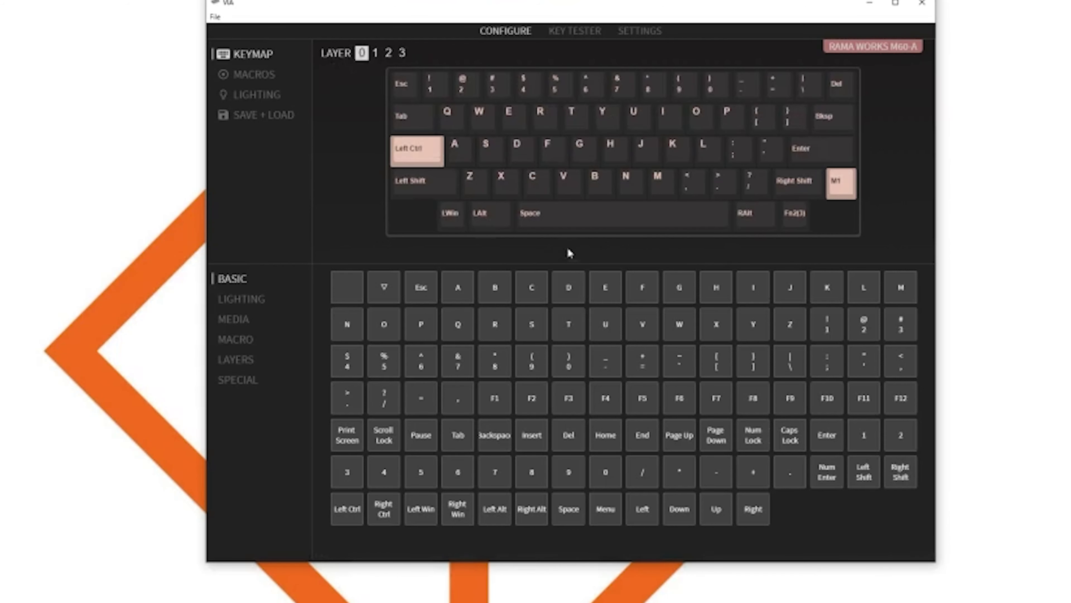
- Remap the number-row 1 key on layer 0 to the numpad asterisk, and restore it to 1
click(427, 84)
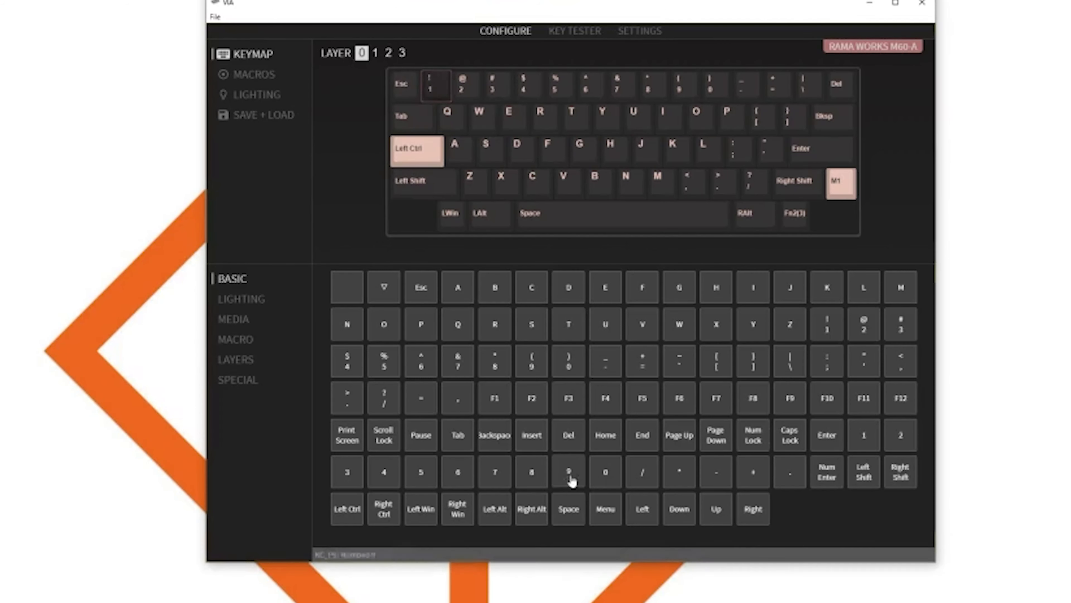
click(679, 472)
click(436, 85)
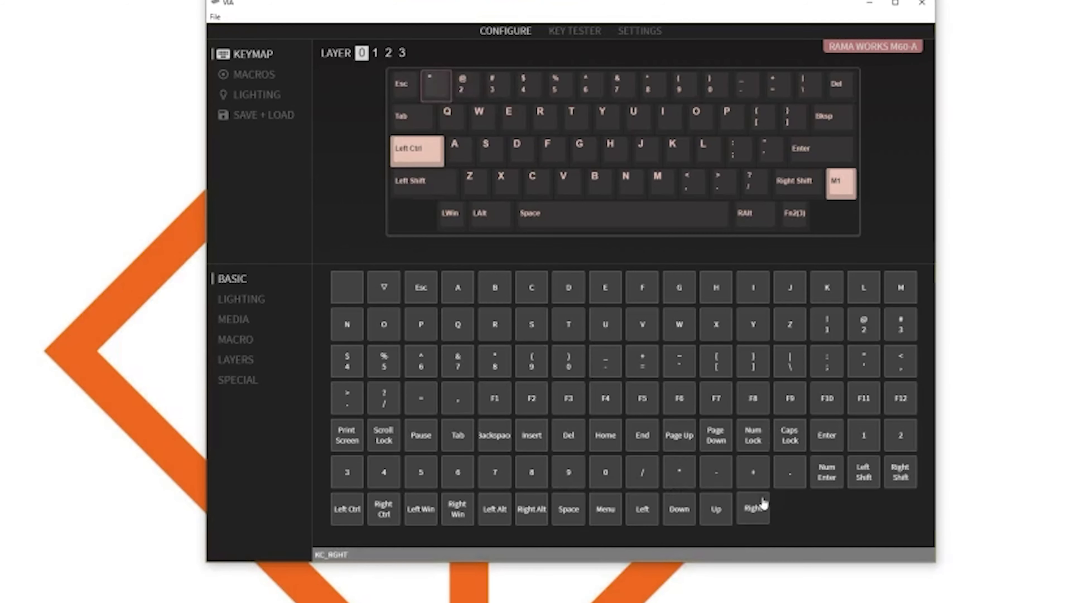
click(827, 324)
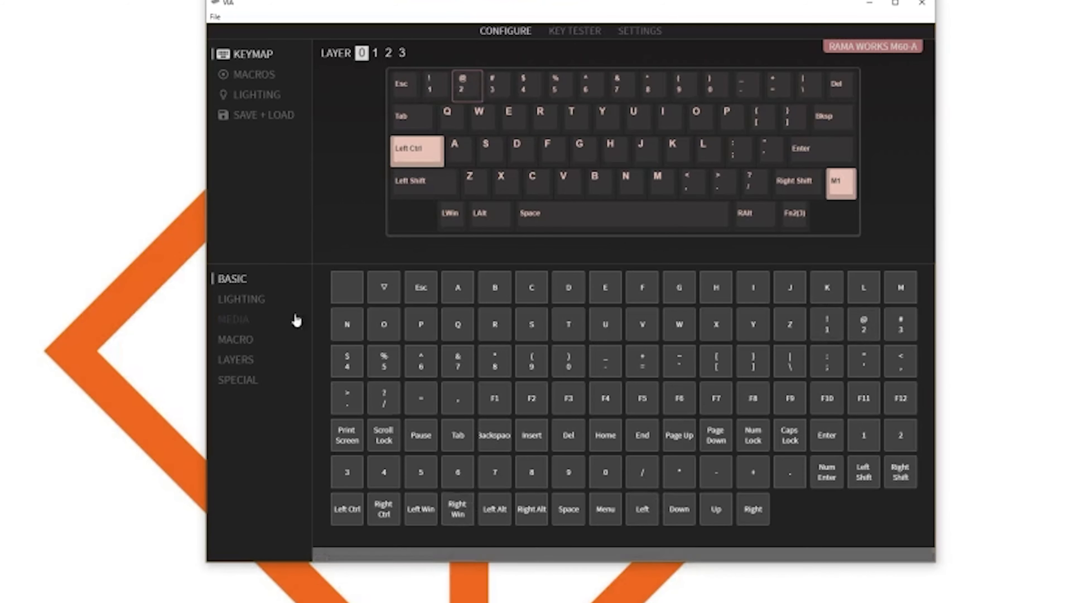
- Remap the number-row 2 key to the BR+ lighting keycode, and restore it to 2
click(241, 299)
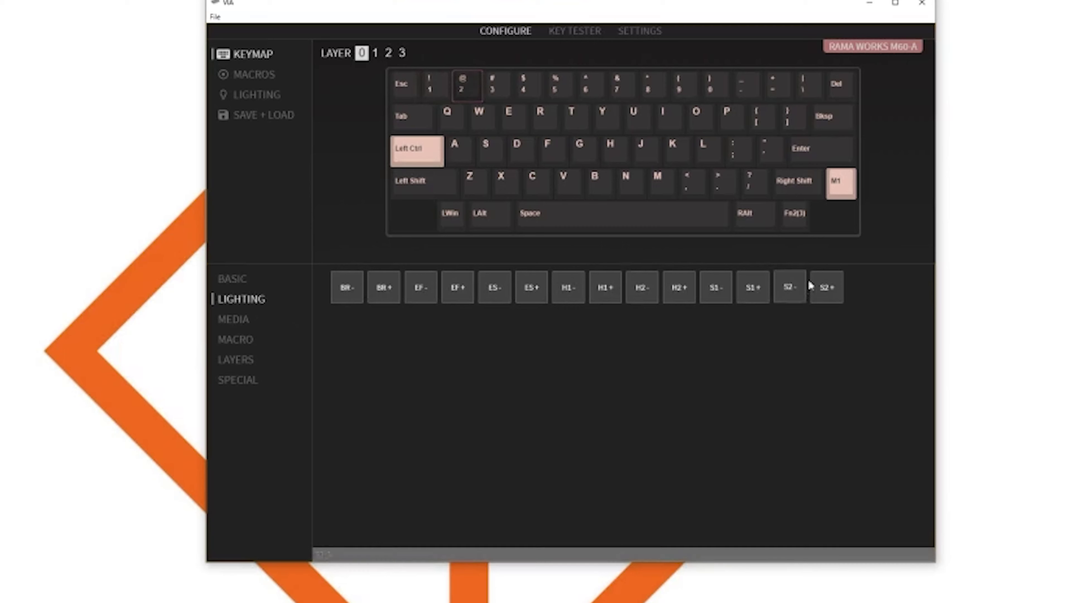
click(384, 291)
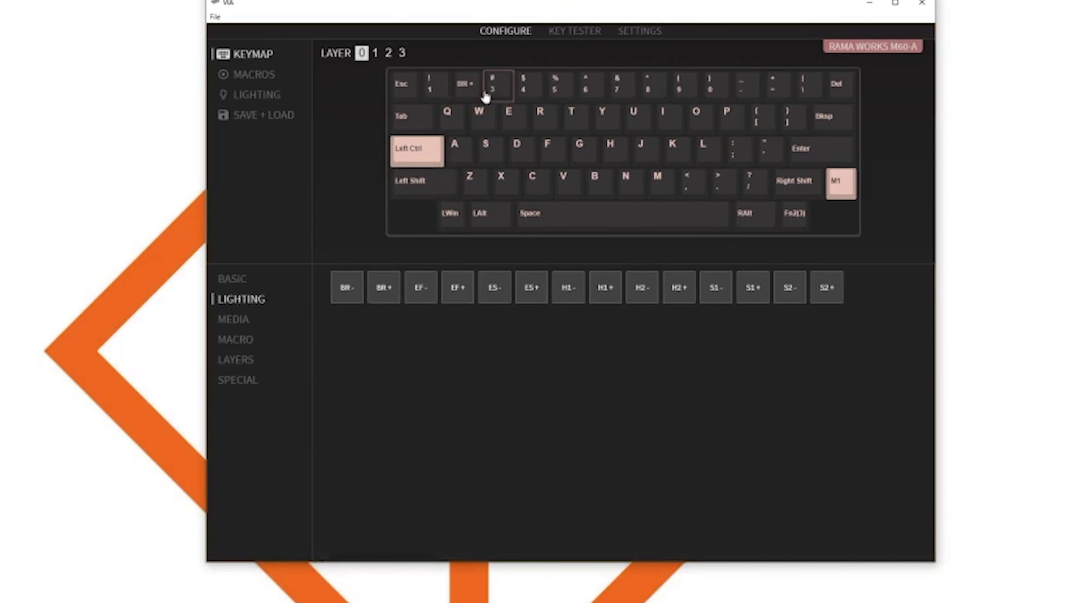
click(231, 278)
click(864, 324)
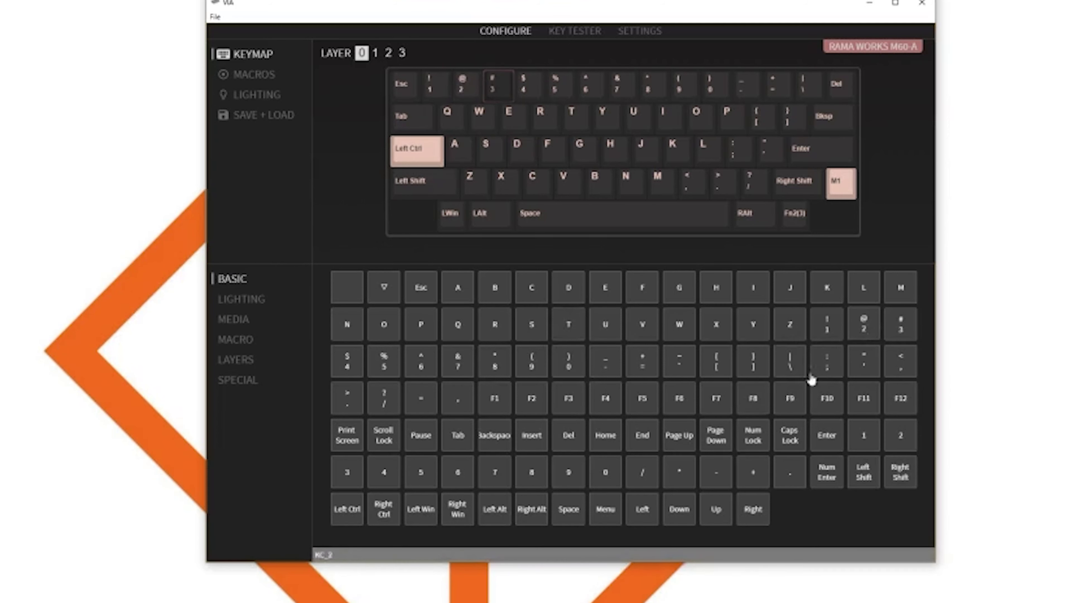
- Assign macro M1 to the number-row 3 key and try to clear the text of Macro 0
click(232, 340)
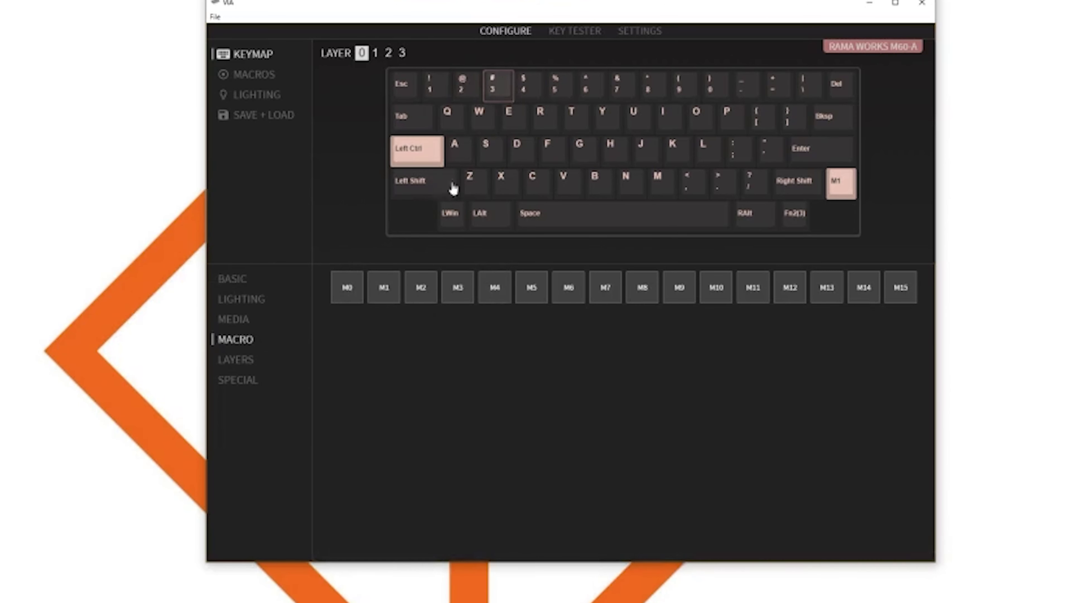
click(381, 306)
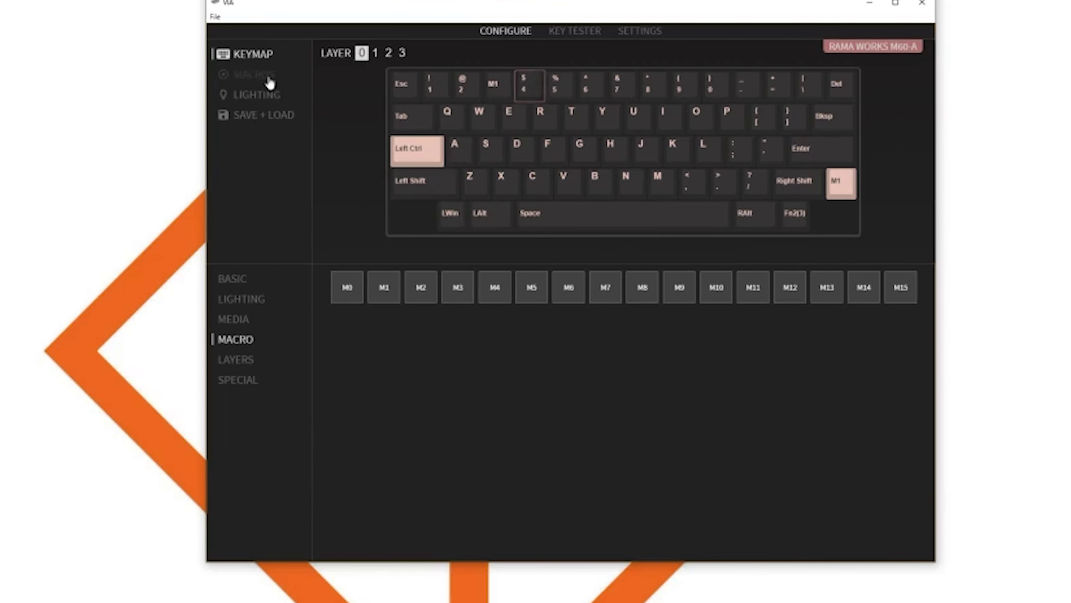
click(237, 76)
key(ctrl+a)
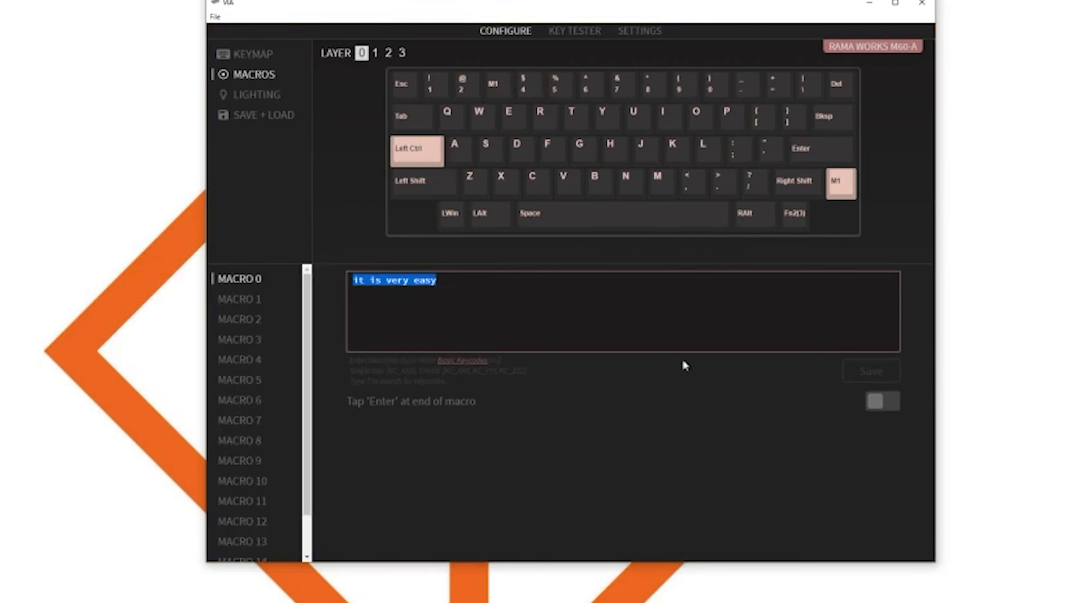
key(BackSpace)
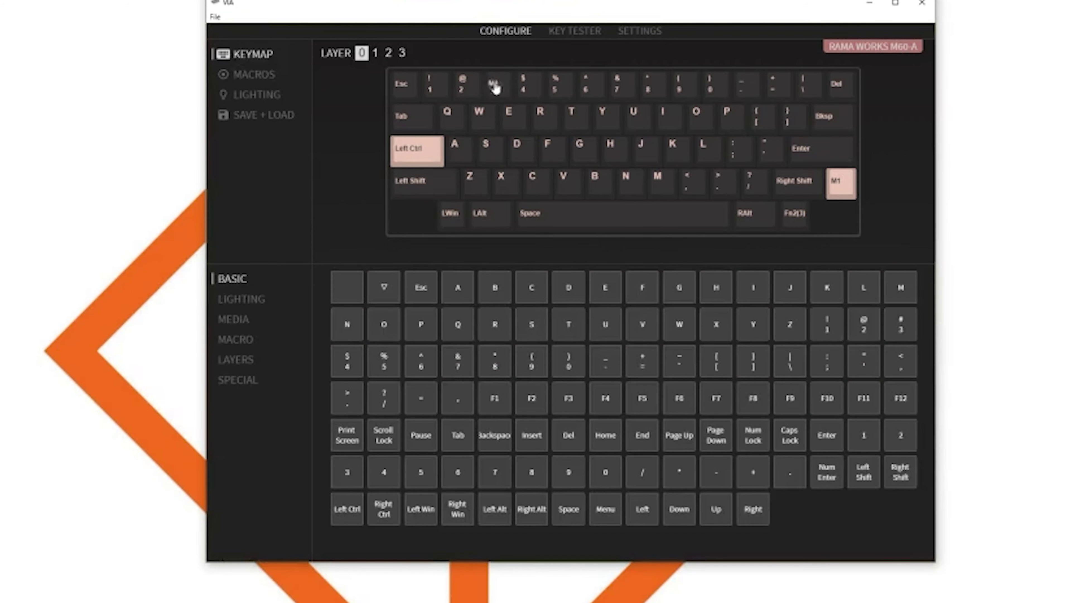
- Restore the number-row 3 key on layer 0 to its standard 3 keycode
click(496, 85)
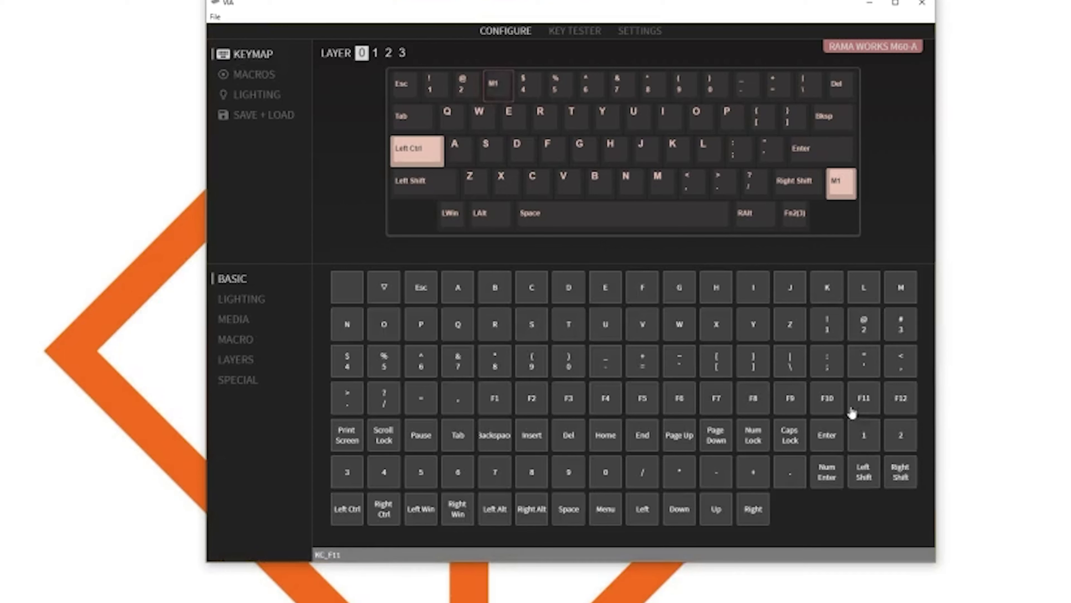
click(348, 477)
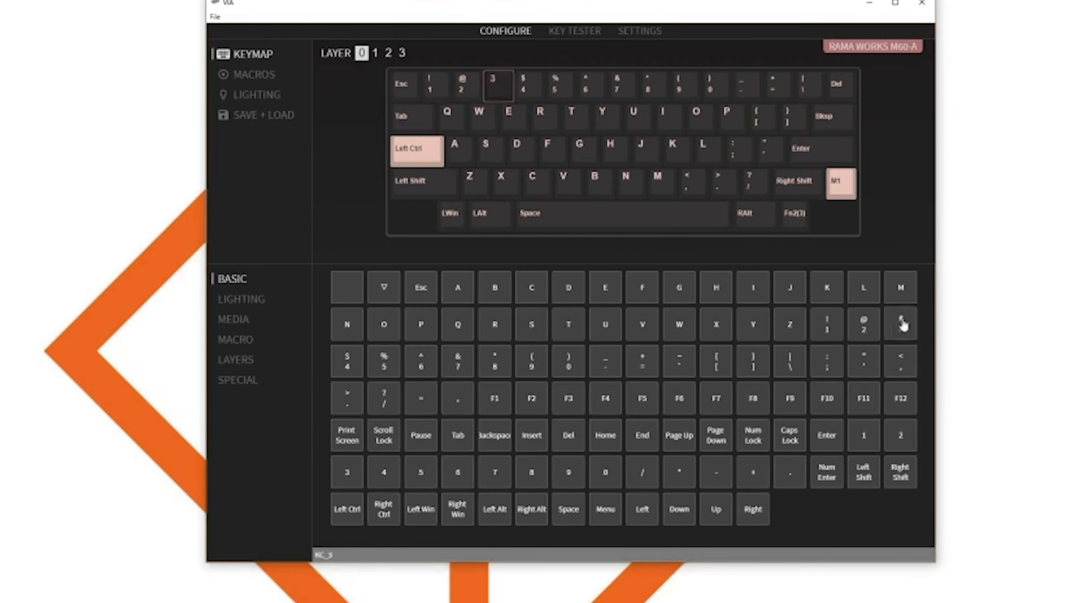
click(903, 325)
- Look through the macro, media and lighting keycodes available for remapping
click(238, 341)
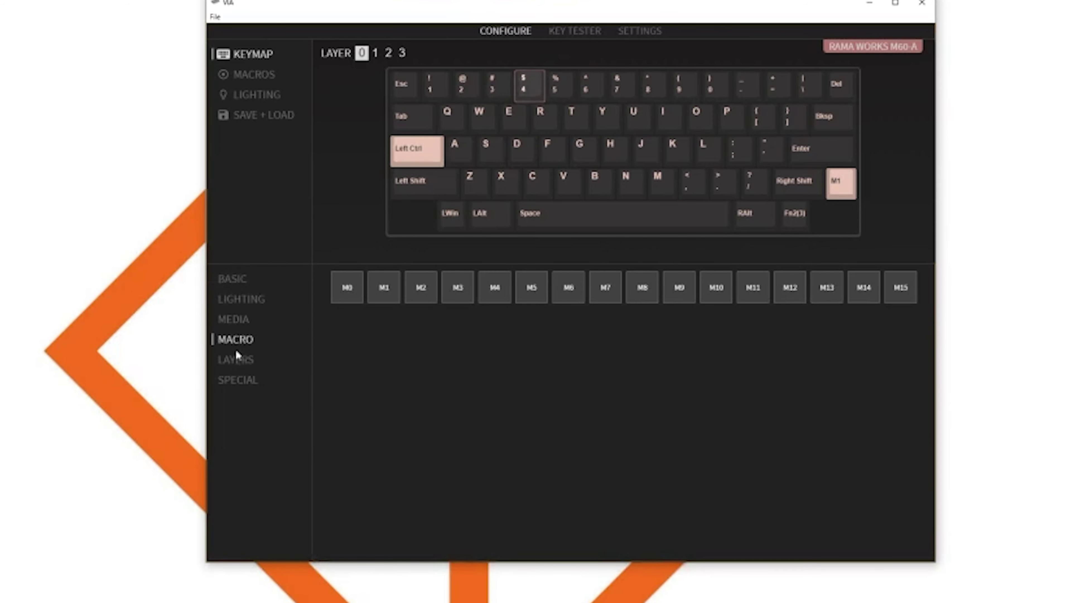
click(237, 321)
click(236, 300)
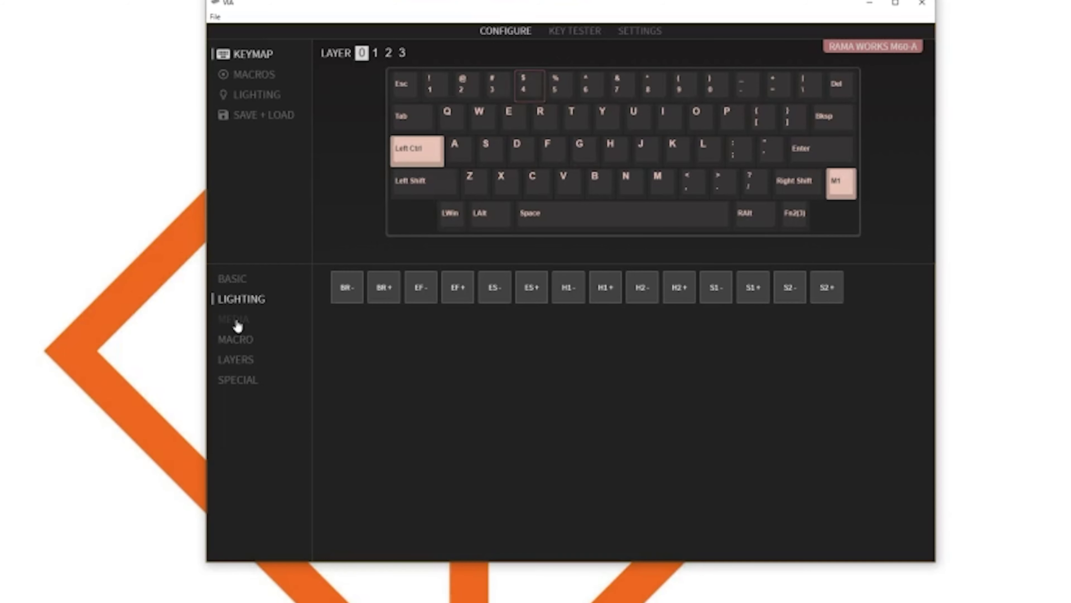
click(467, 85)
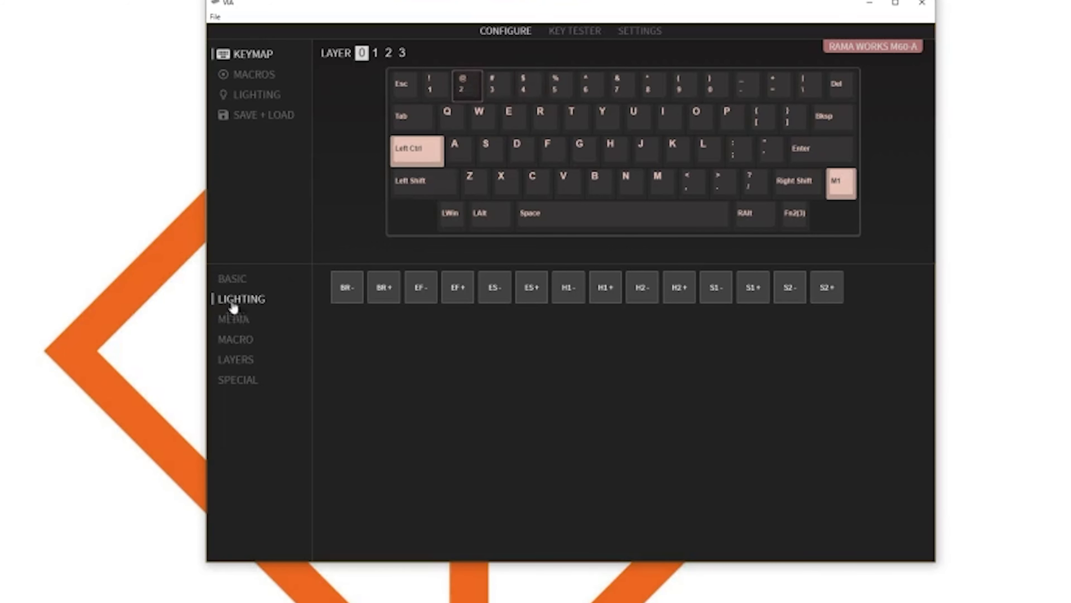
click(234, 318)
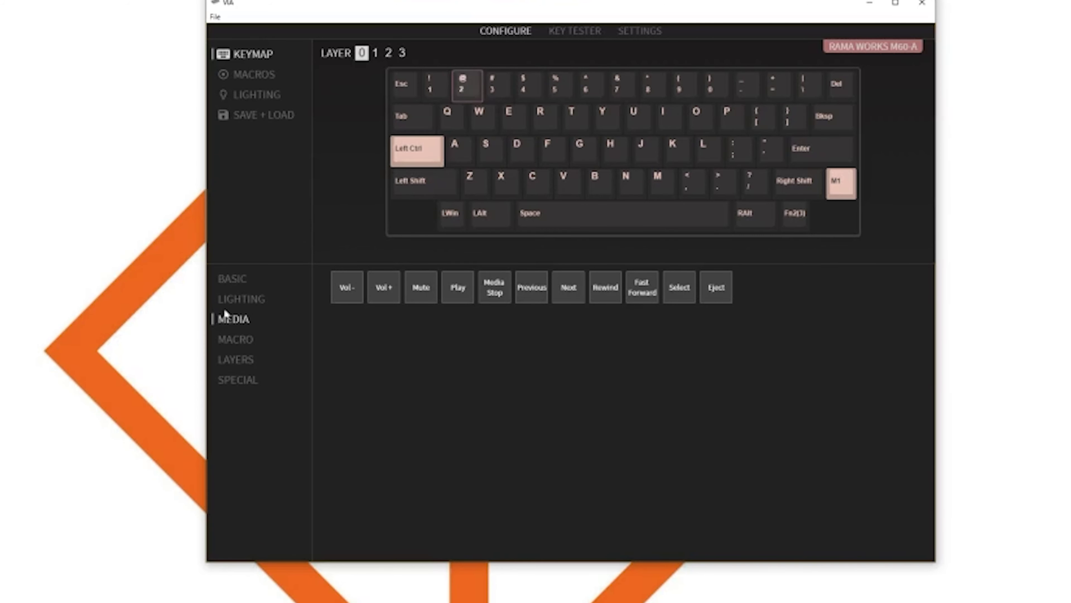
- Assign macro M0 to the number-row 1 key on layer 0, and view the layers and special keycodes
click(246, 347)
click(435, 86)
click(347, 288)
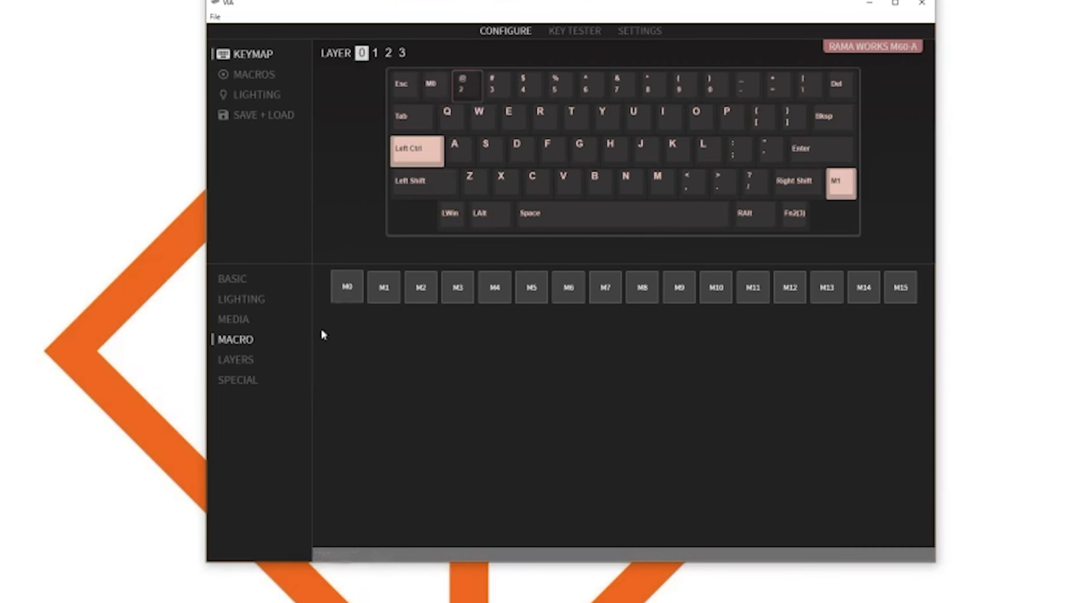
click(248, 367)
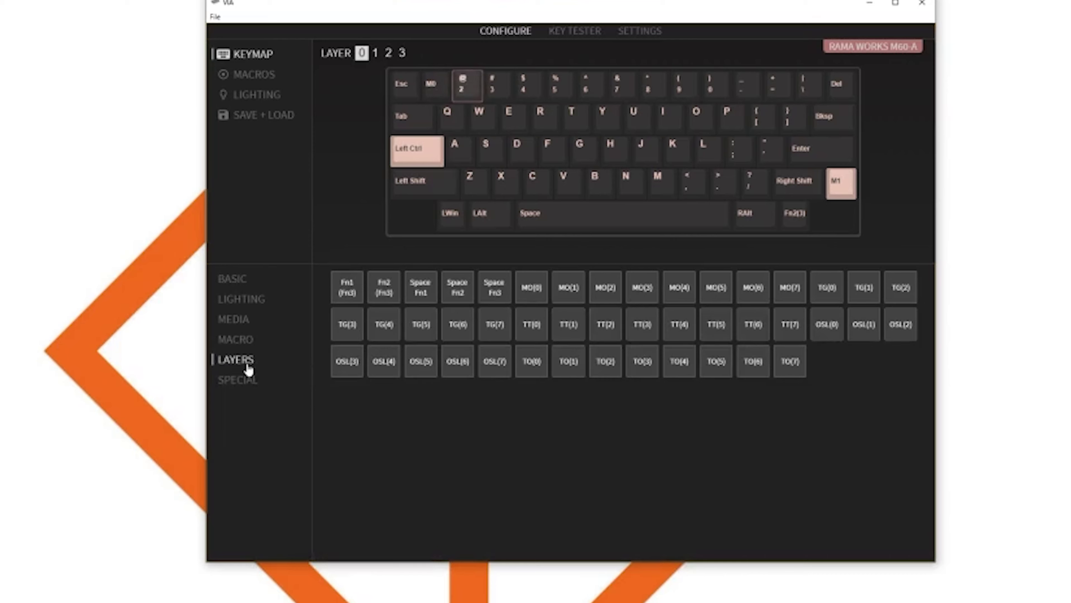
click(249, 380)
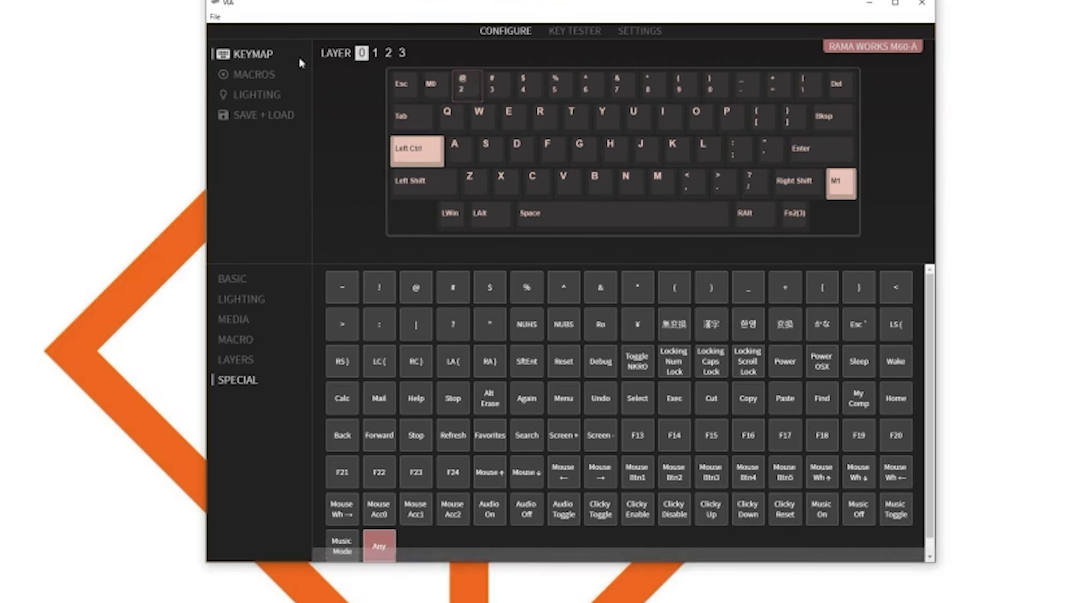
- Replace the text of Macro 0 with "to set a macro." and save it
click(242, 76)
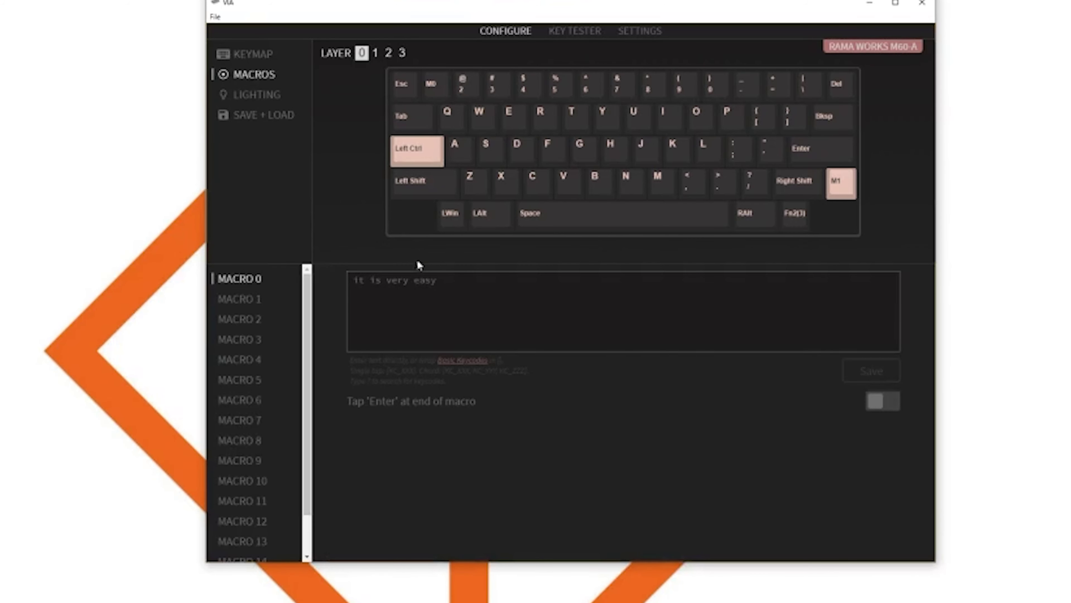
click(346, 297)
key(ctrl+a)
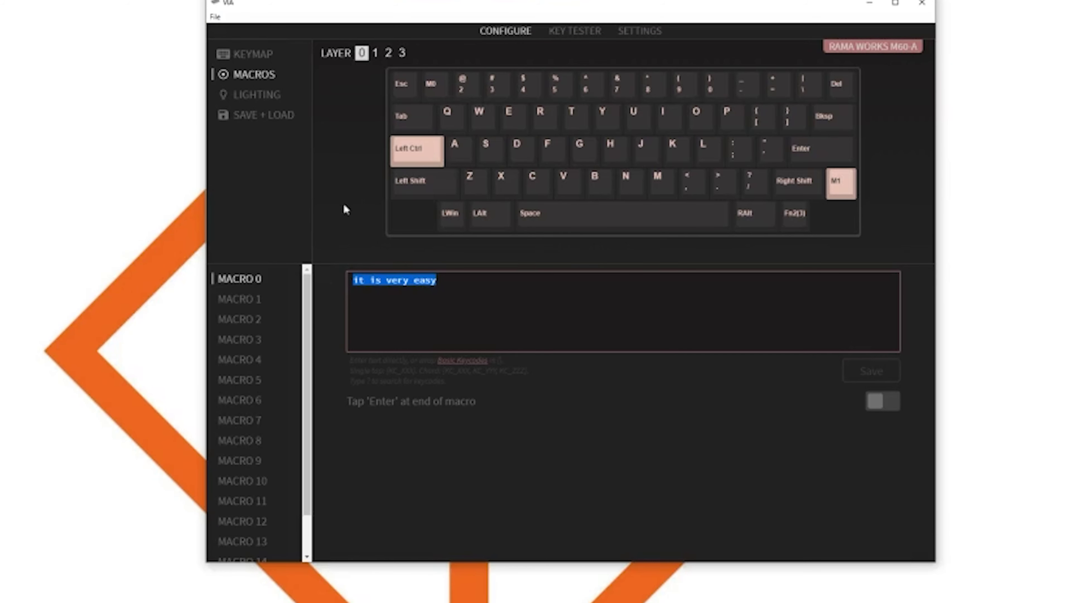
key(BackSpace)
text(to set a macro.)
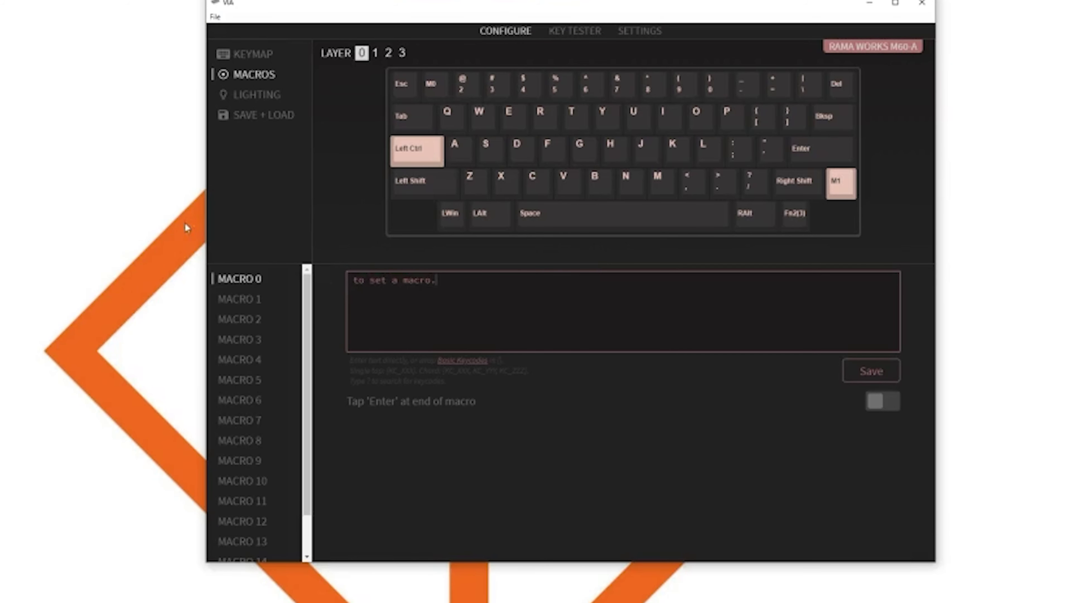
click(863, 373)
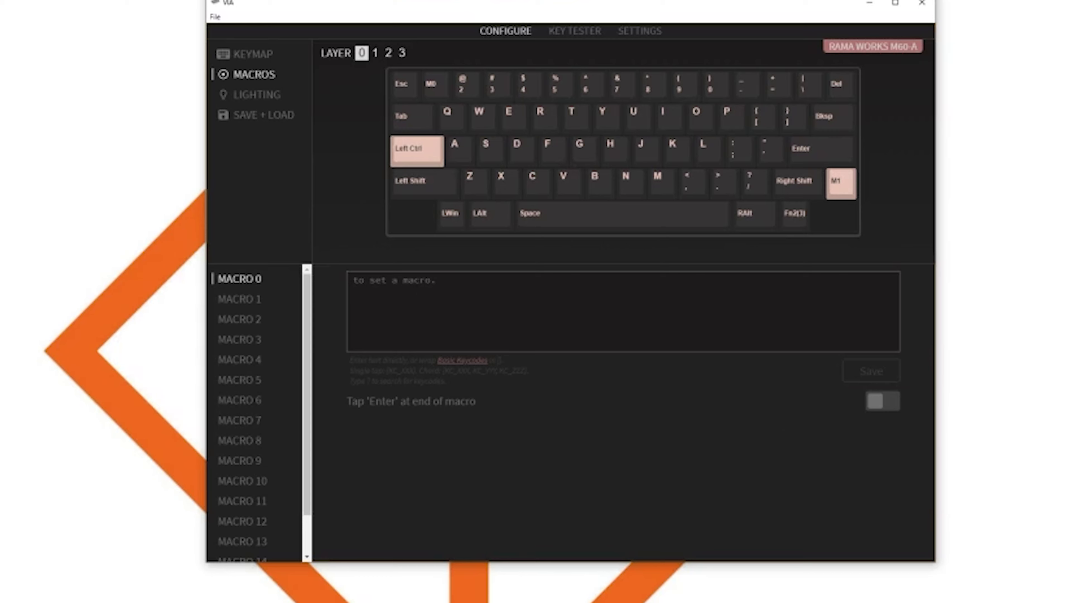
- Switch to the Opera browser and test the macro by entering "to set a macro." in the address bar
key(alt+Tab)
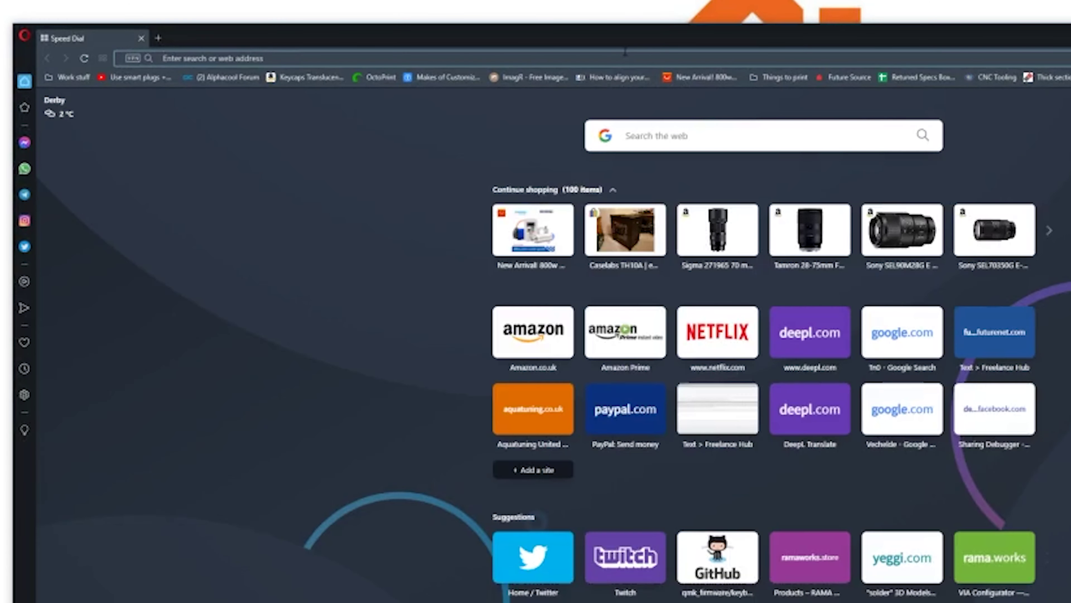
click(596, 58)
text(to set a macro.)
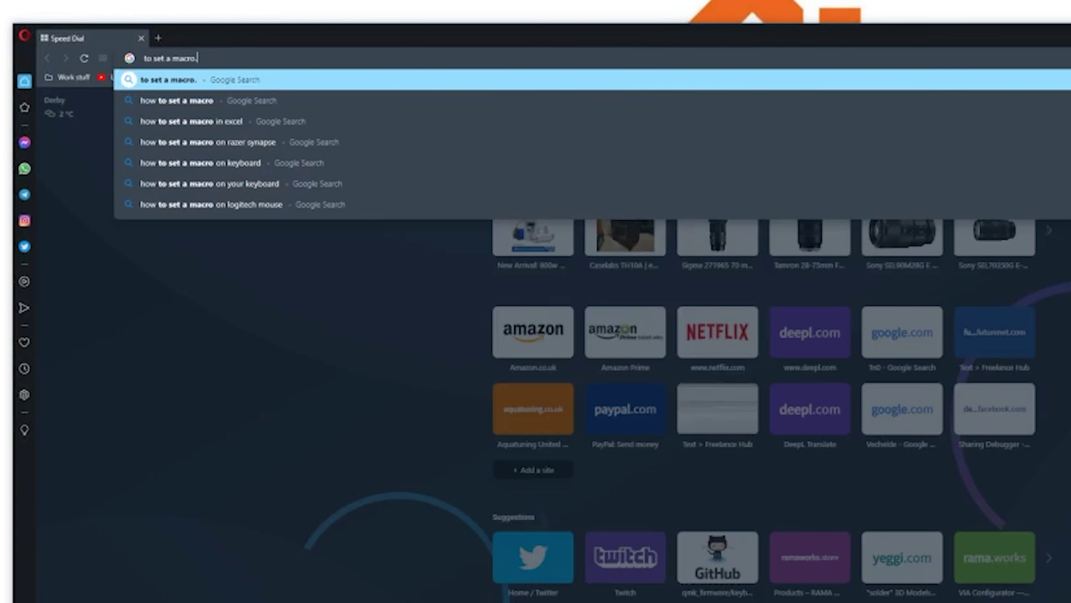
- Switch back to VIA, open the Basic Keycodes reference and close it again
key(alt+Tab)
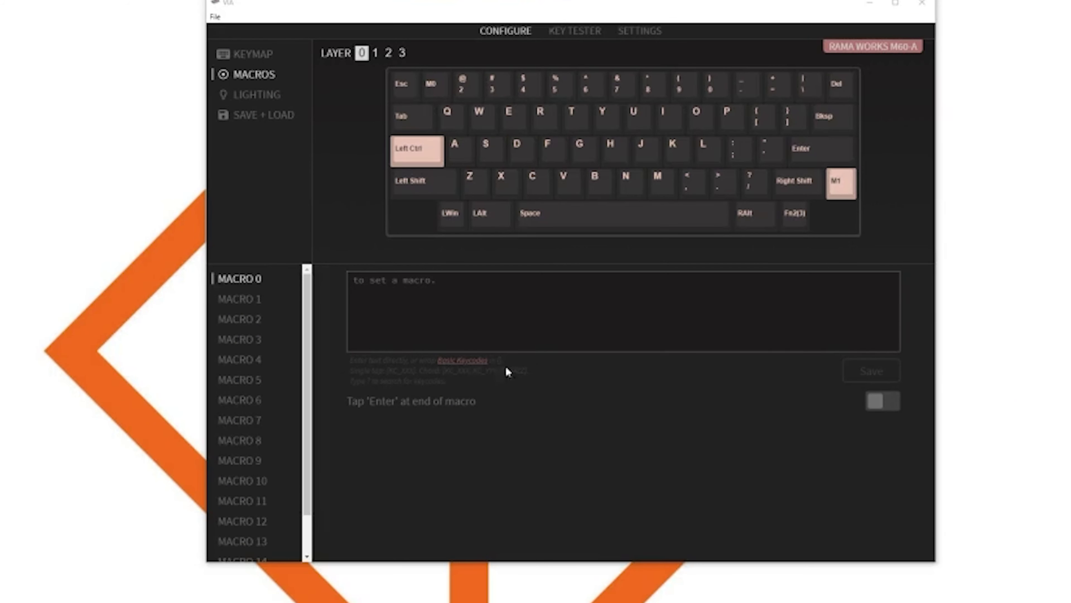
click(464, 361)
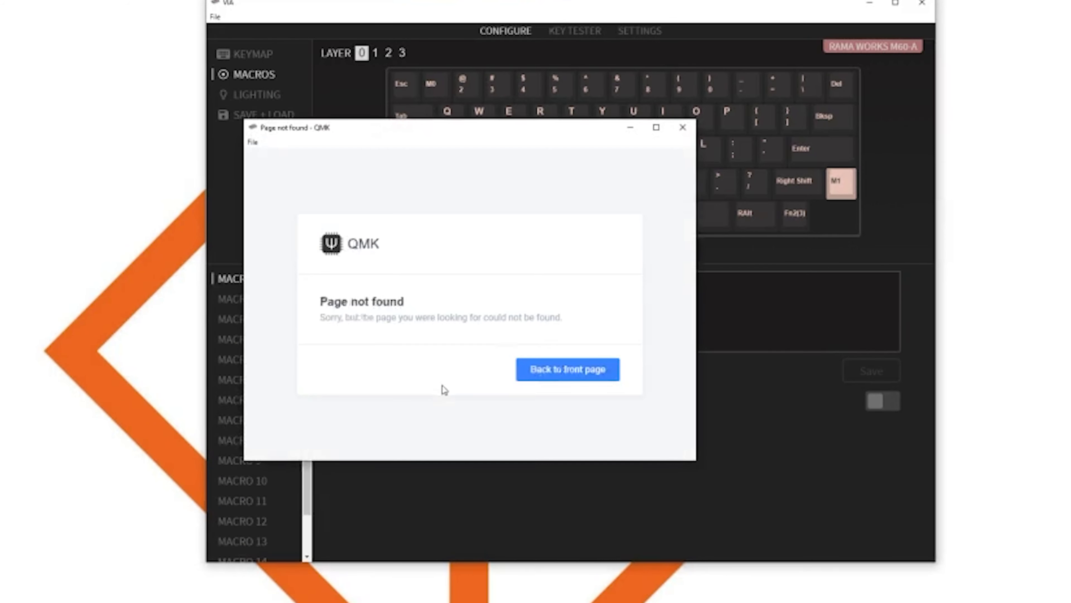
click(690, 132)
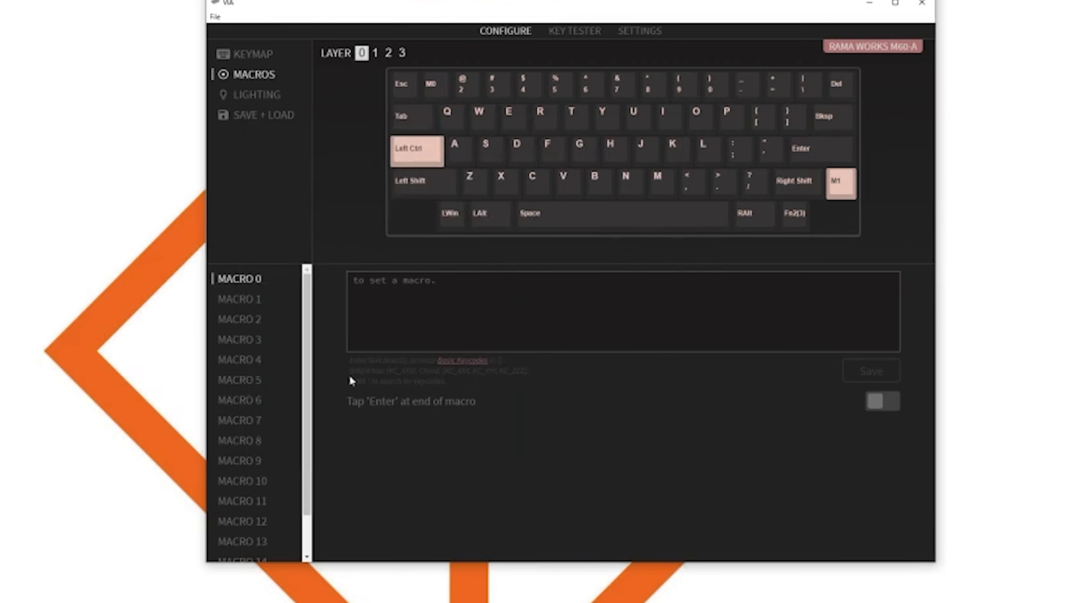
- View the keyboard's general and advanced lighting settings, and return to the general ones
click(249, 94)
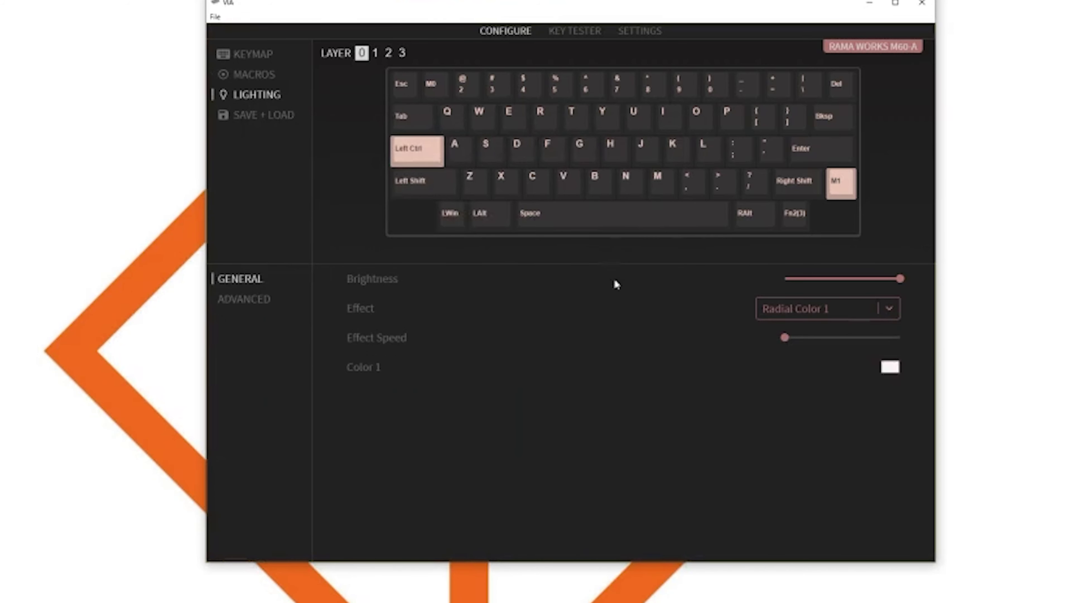
click(278, 290)
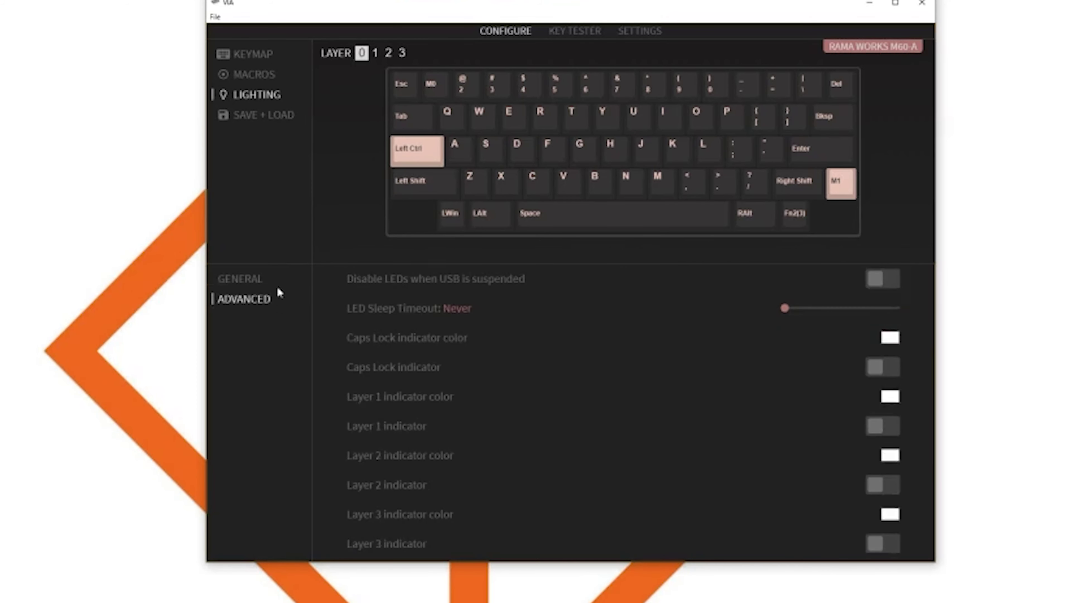
click(254, 283)
- Set the lighting effect to Solid Color 1 and choose a near-white shade for Color 1
click(863, 316)
scroll(856, 347, up, 1)
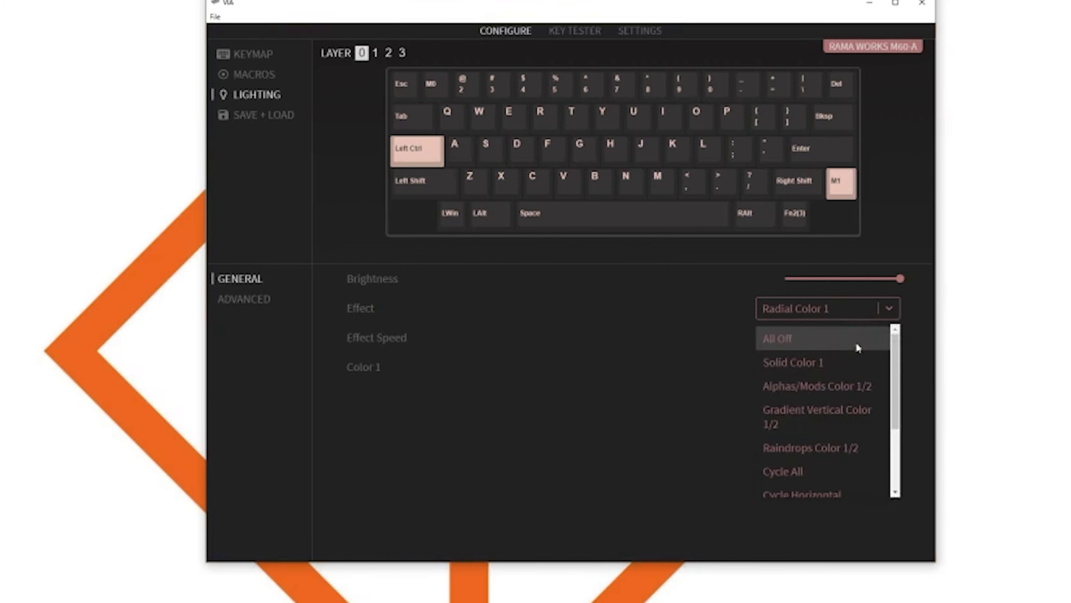
click(859, 361)
click(889, 366)
drag(823, 387, 875, 454)
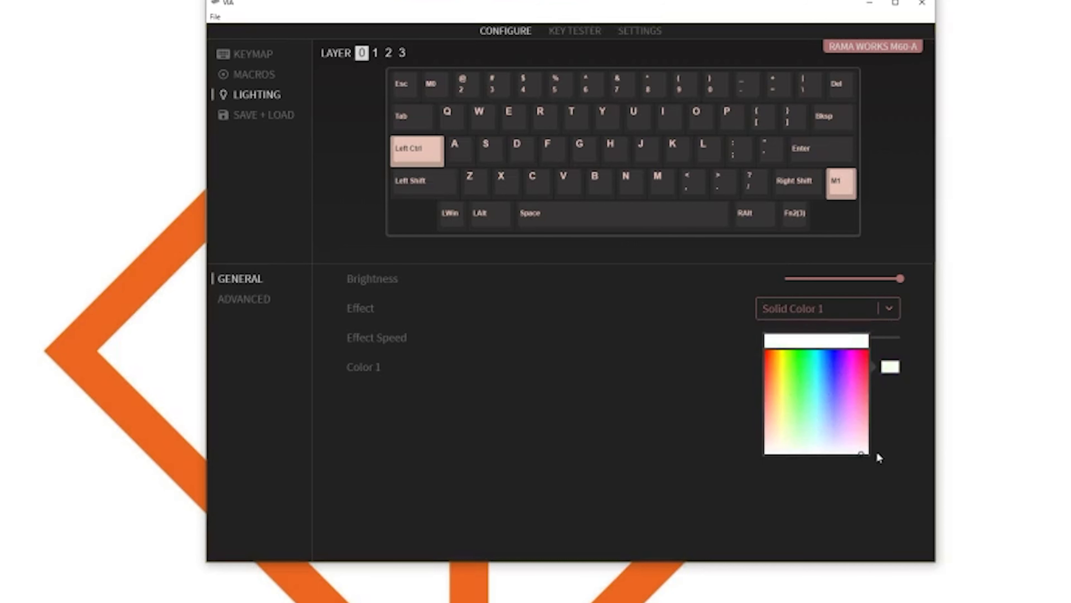
click(675, 457)
- Review the advanced lighting settings, including the LED sleep timeout and the Caps Lock and layer indicators
click(253, 299)
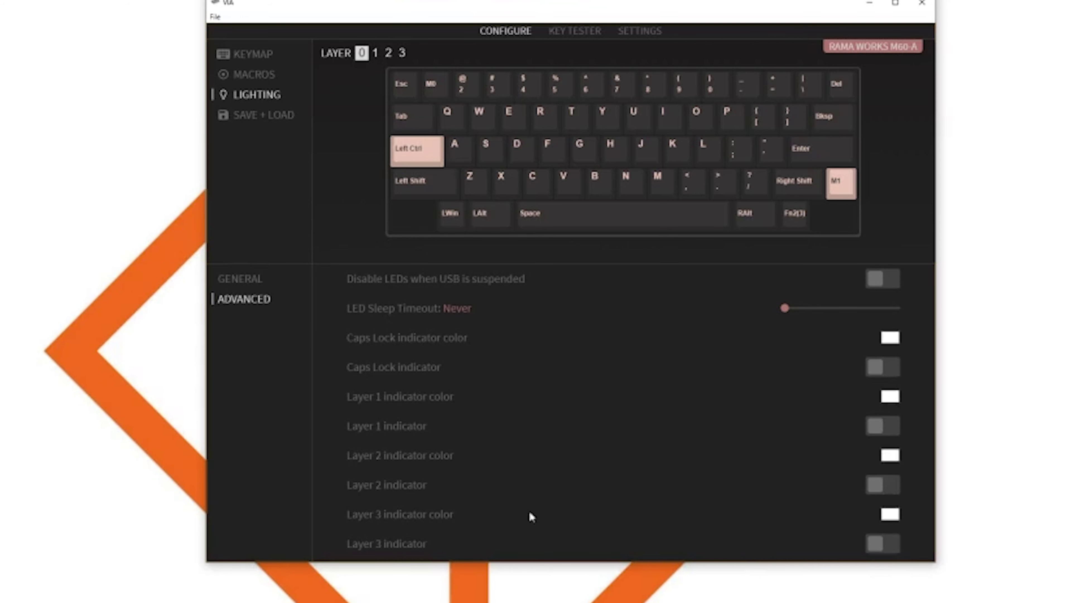
- View the layout save and load options, and test the H, E, L and O keys in the key tester before resetting it
click(265, 117)
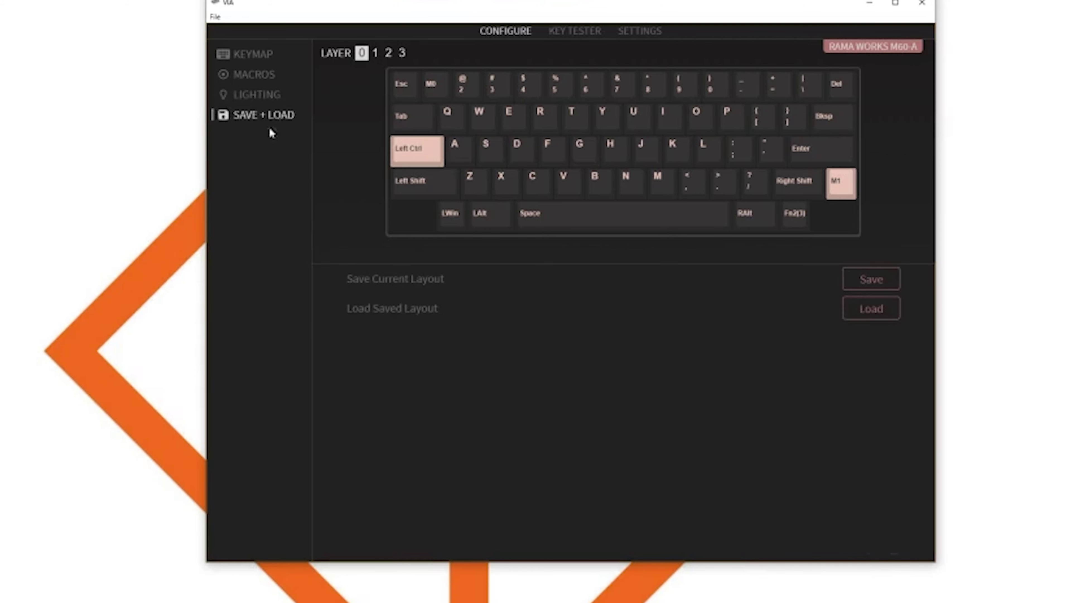
click(556, 40)
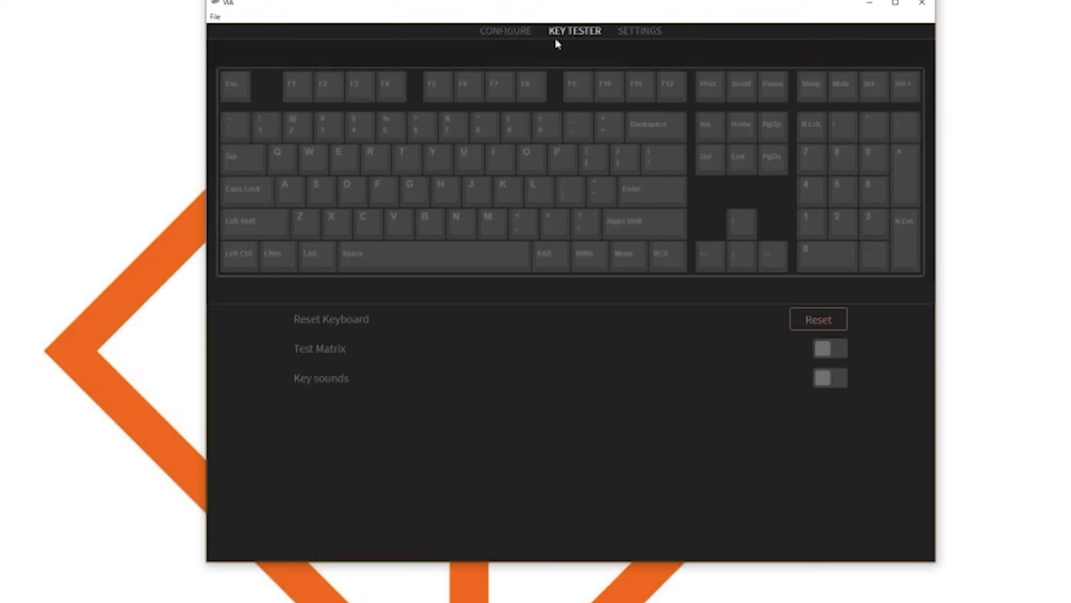
key(h)
key(e)
key(l)
key(l)
key(o)
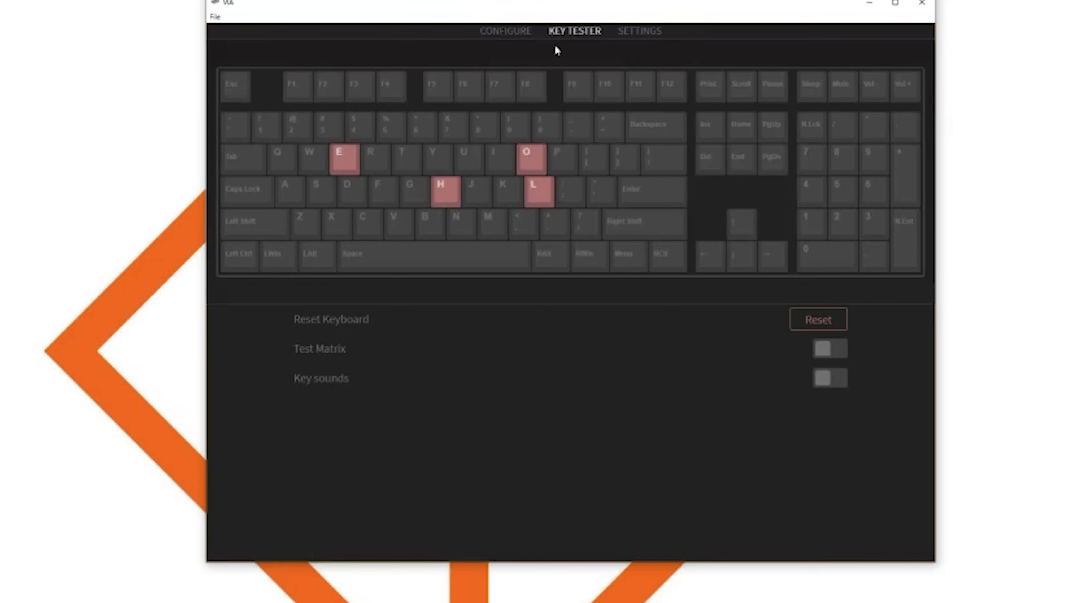
click(819, 319)
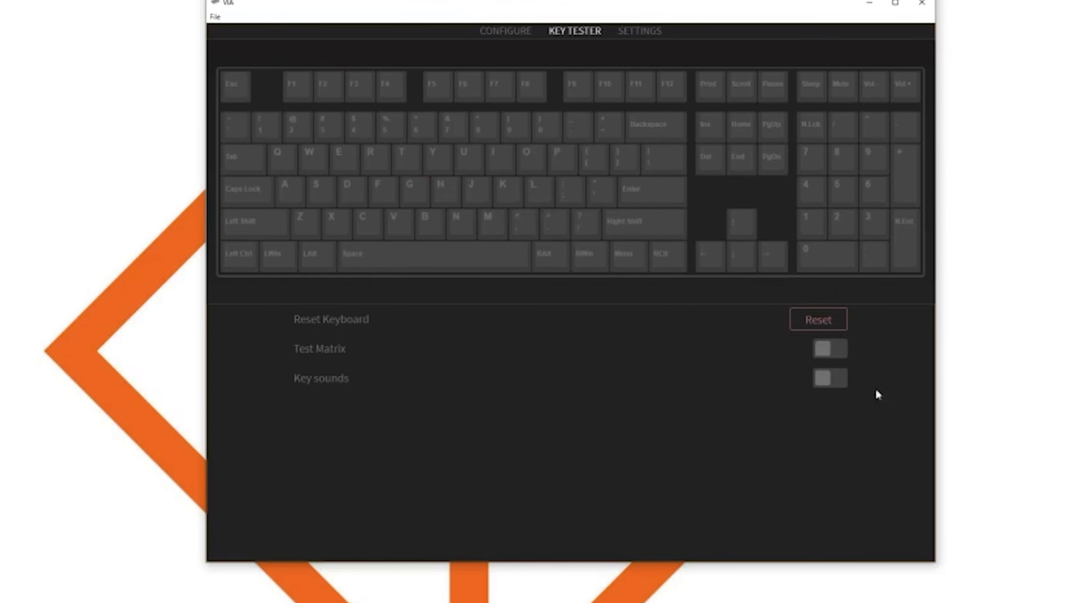
- Test the three letter rows in the key tester, Q to [, A to apostrophe and Z to slash, and reset the tester
key(q)
key(w)
key(e)
key(r)
key(t)
key(y)
key(u)
key(i)
key(o)
key(p)
key(bracketleft)
key(a)
key(s)
key(d)
key(f)
key(g)
key(h)
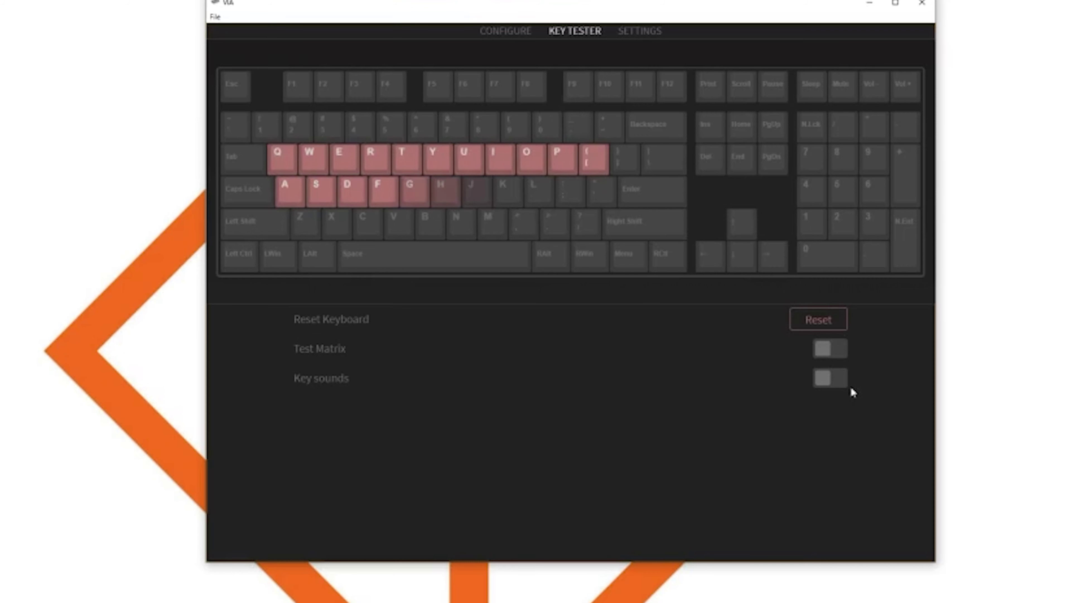
key(j)
key(k)
key(l)
key(semicolon)
key(apostrophe)
key(z)
key(x)
key(c)
key(v)
key(b)
key(n)
key(m)
key(comma)
key(period)
key(slash)
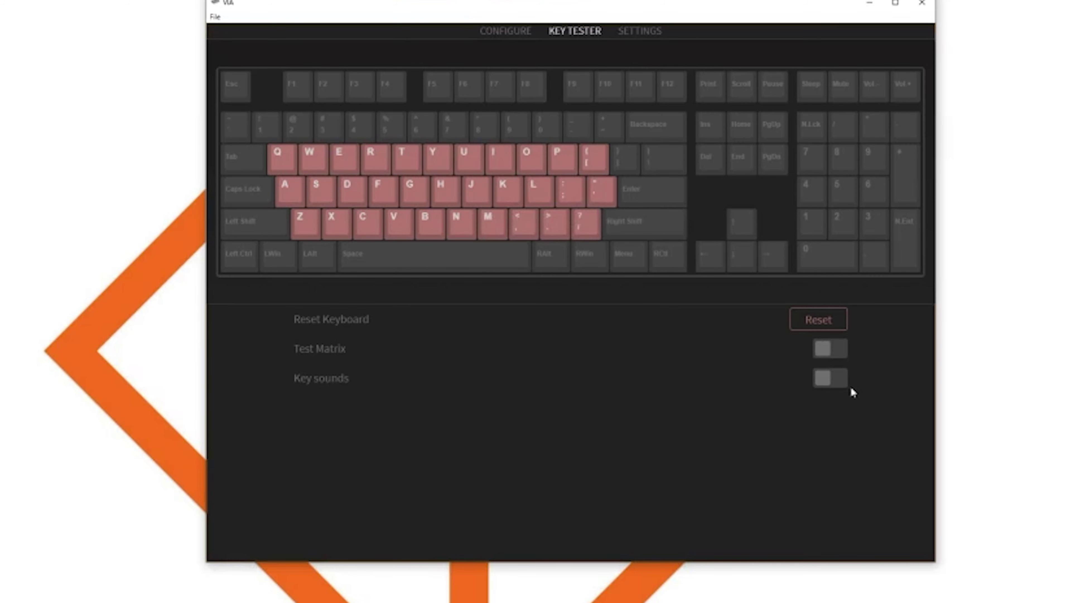
click(820, 325)
- Test the three letter rows again, this time including the ] key, and reset the tester
key(q)
key(w)
key(e)
key(r)
key(t)
key(y)
key(u)
key(i)
key(o)
key(p)
key(bracketleft)
key(bracketright)
key(a)
key(s)
key(d)
key(f)
key(g)
key(h)
key(j)
key(k)
key(l)
key(semicolon)
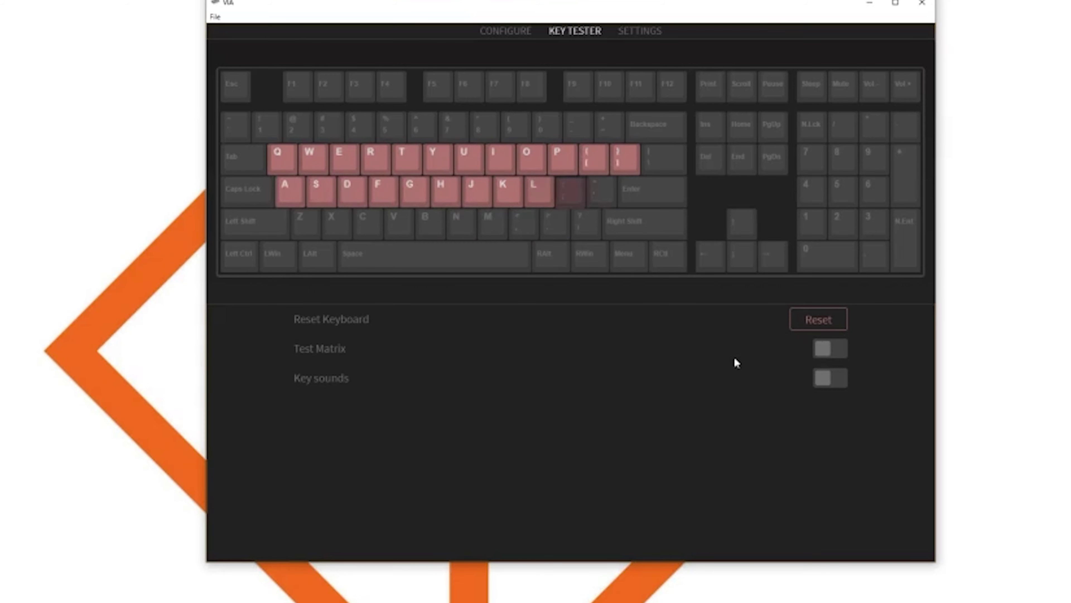
key(apostrophe)
key(z)
key(x)
key(c)
key(v)
key(b)
key(n)
key(m)
key(comma)
key(period)
key(slash)
click(804, 324)
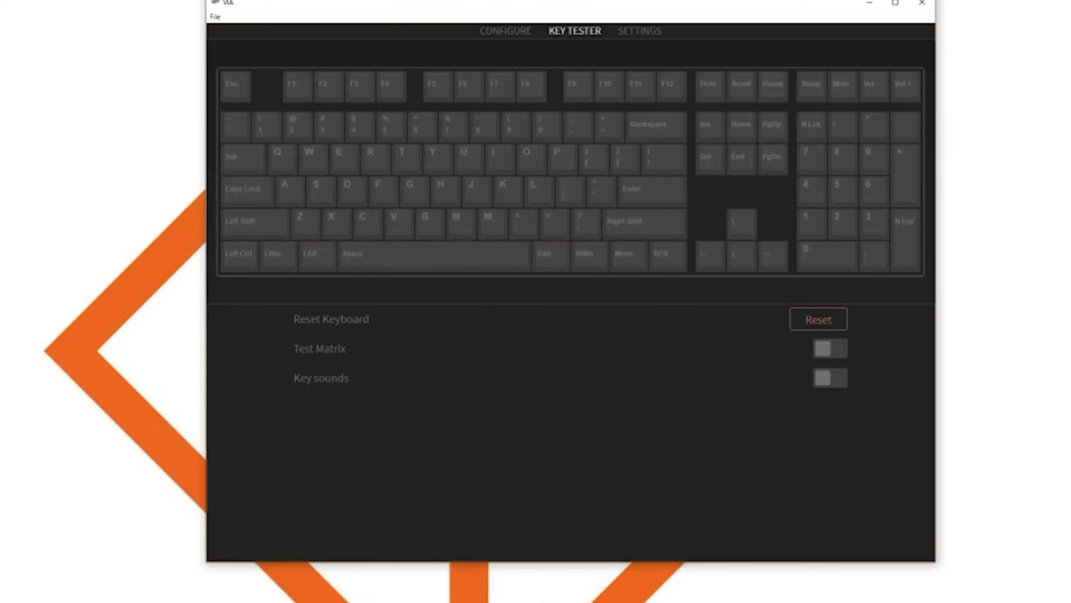
- Test the individual keys T, U, H, V, B, N and M in the key tester, and reset it
key(t)
key(u)
key(h)
key(v)
key(b)
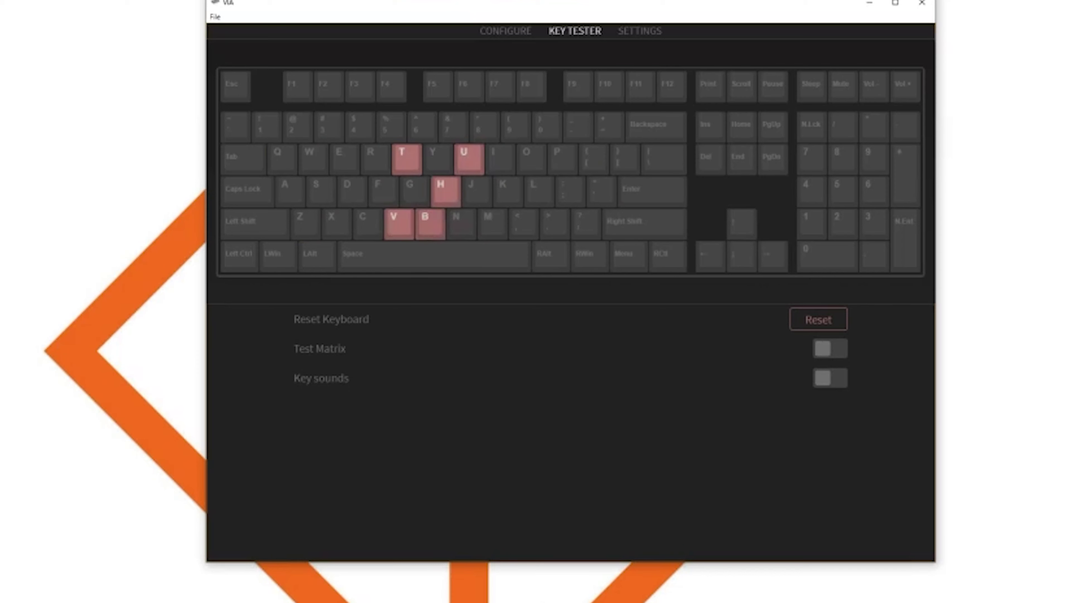
key(n)
key(m)
click(819, 319)
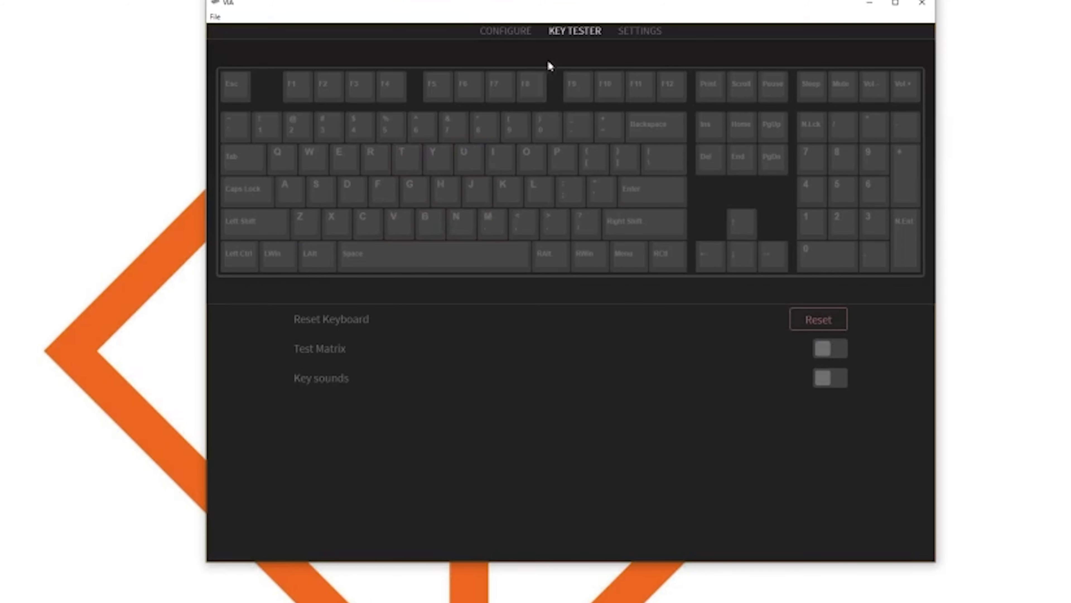
- View VIA's application settings and return to the keyboard configuration
click(640, 31)
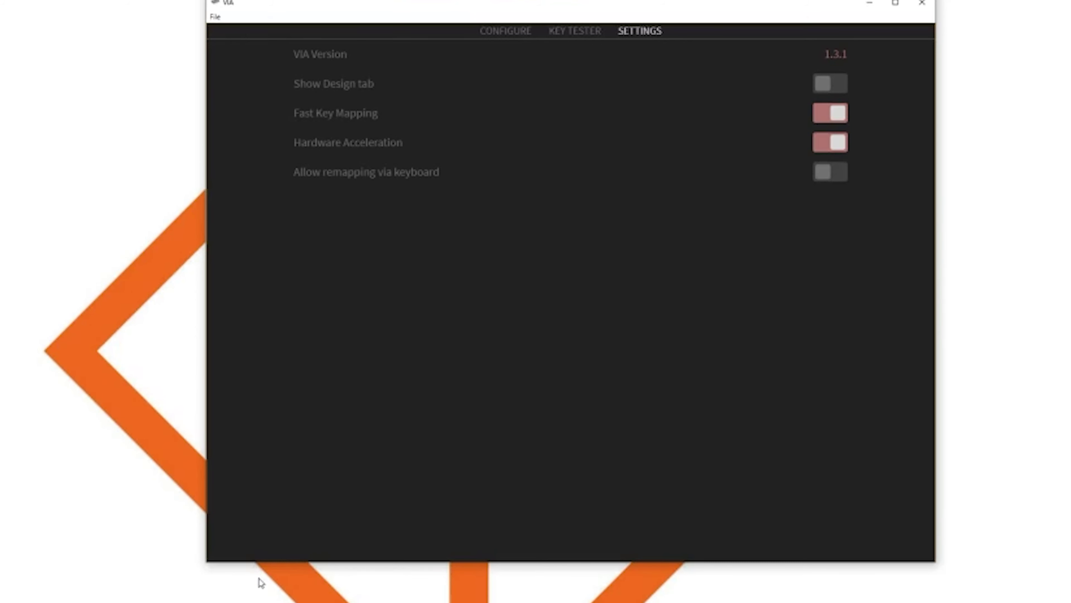
click(499, 31)
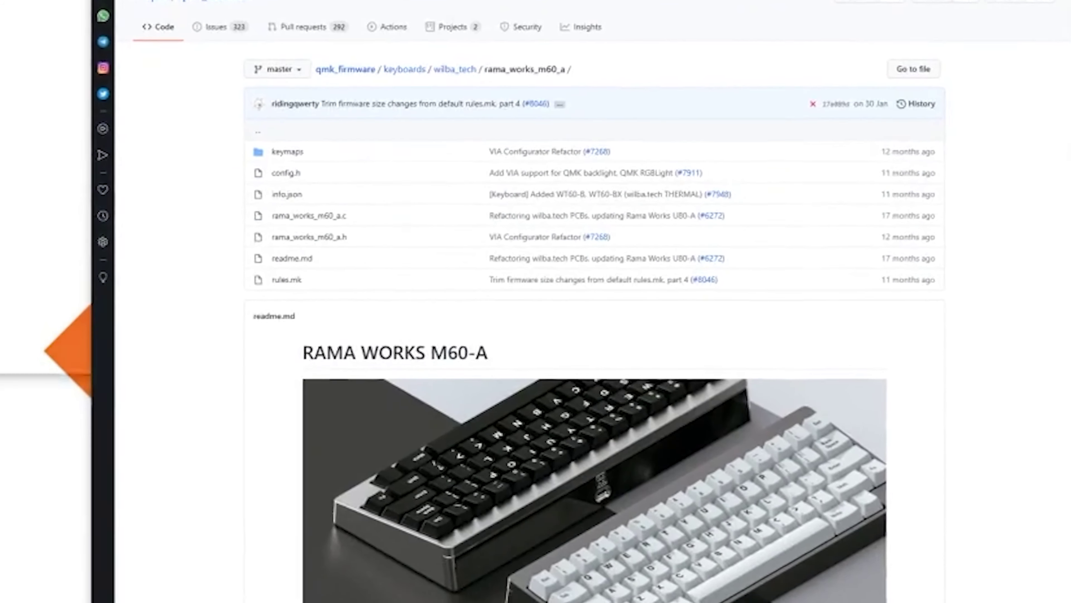
- Switch to the browser and look through the rama_works_m60_a folder and its readme in the qmk_firmware GitHub repository
scroll(227, 380, down, 2)
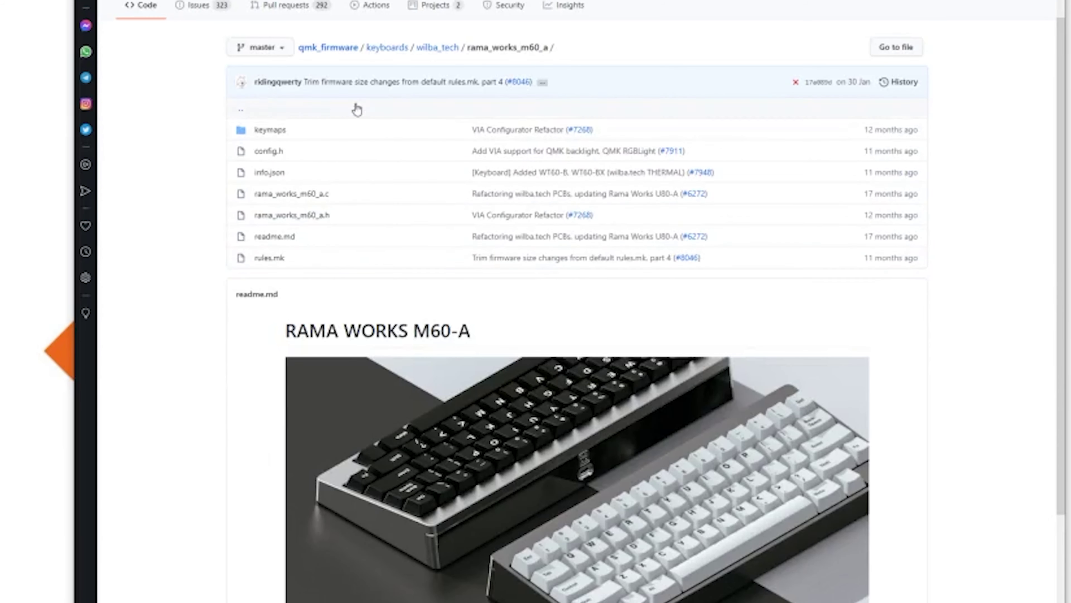
scroll(343, 390, down, 6)
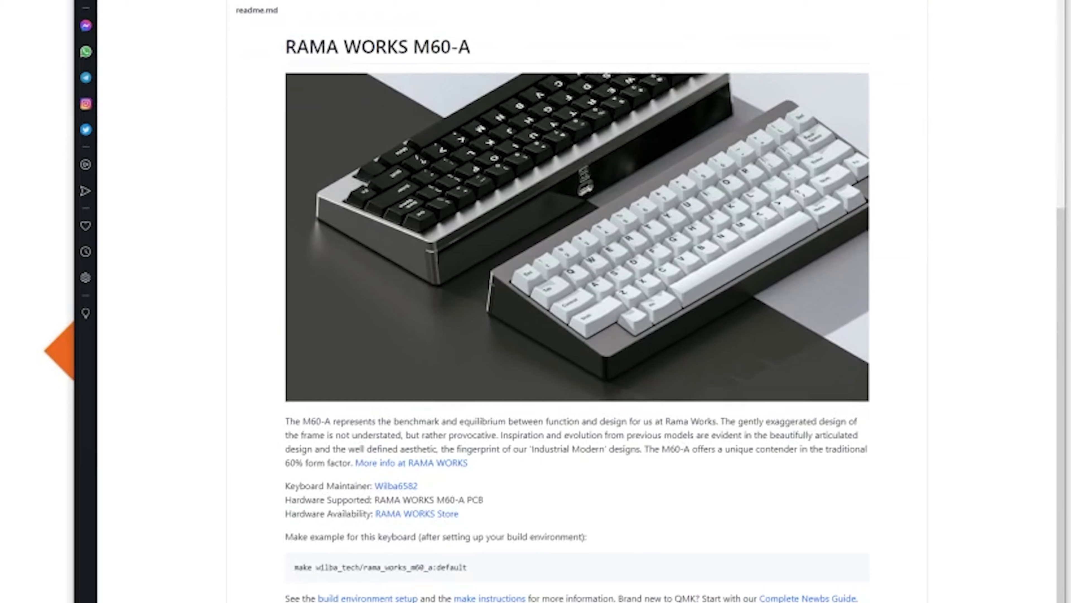
scroll(232, 94, up, 7)
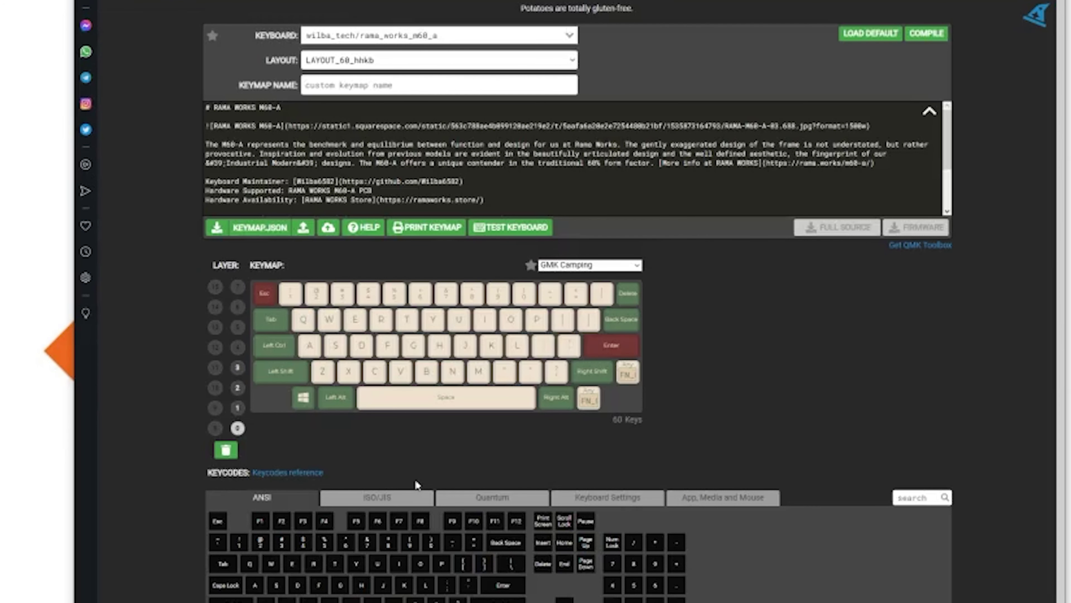
- Switch to QMK Configurator and set the keycap theme of the M60-A keymap preview to SA Carbon
scroll(415, 479, down, 3)
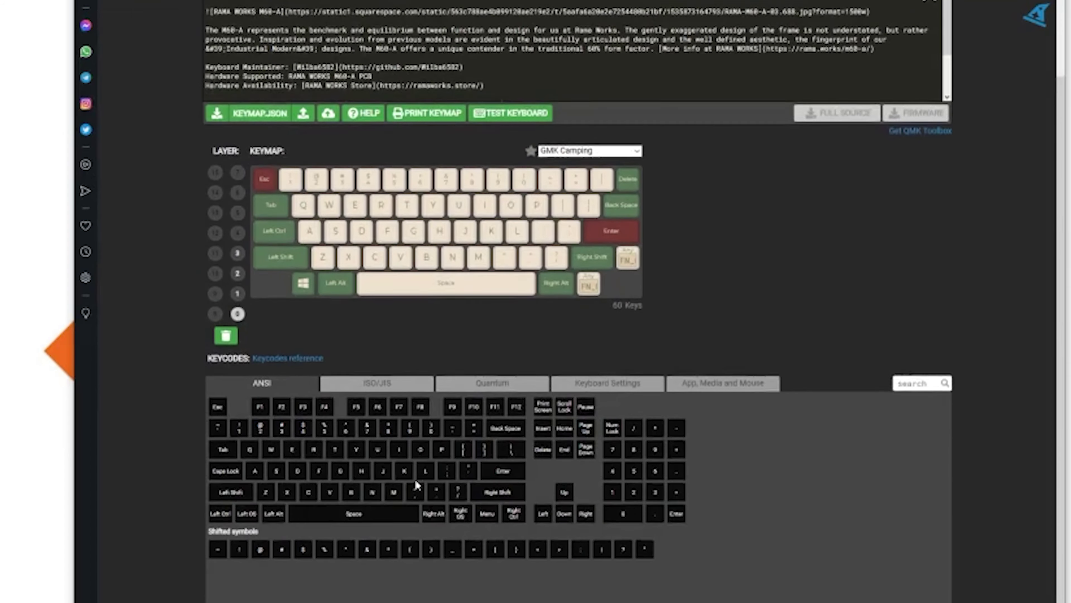
scroll(415, 479, up, 1)
click(612, 209)
click(596, 238)
click(595, 209)
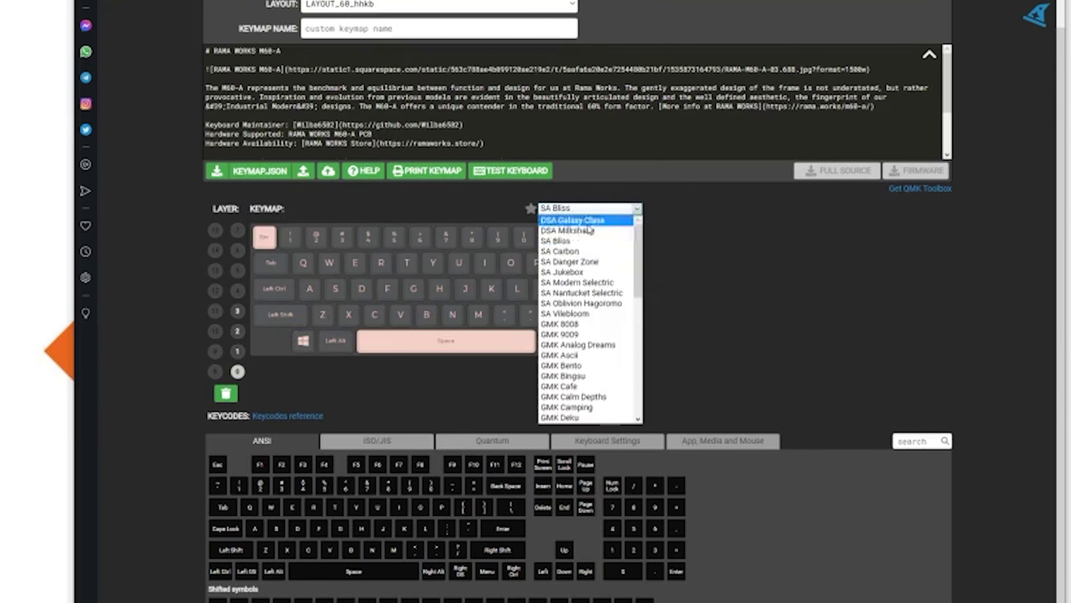
click(590, 227)
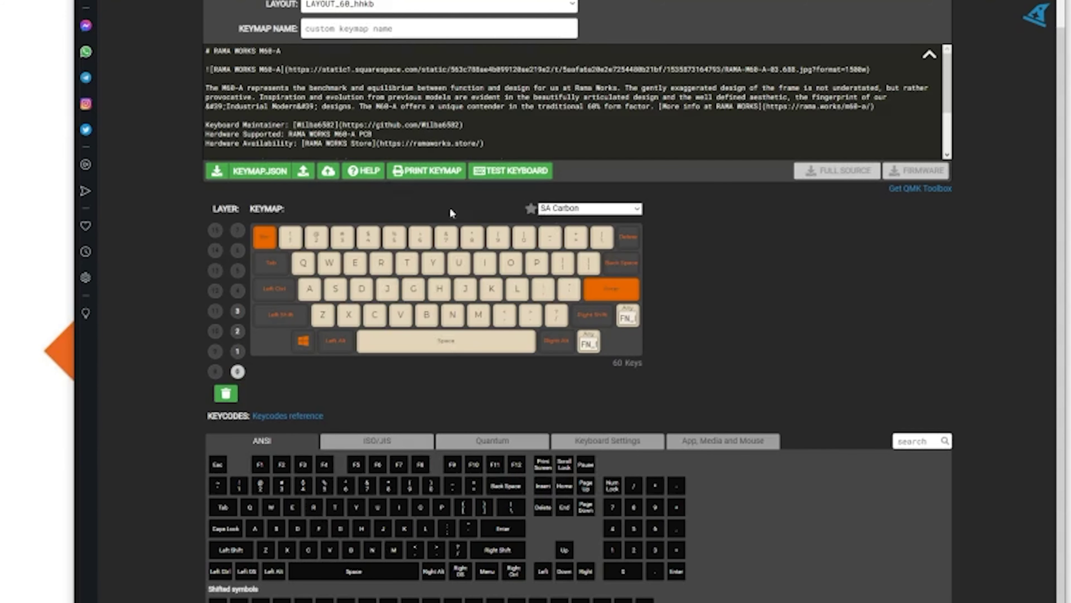
scroll(398, 425, down, 1)
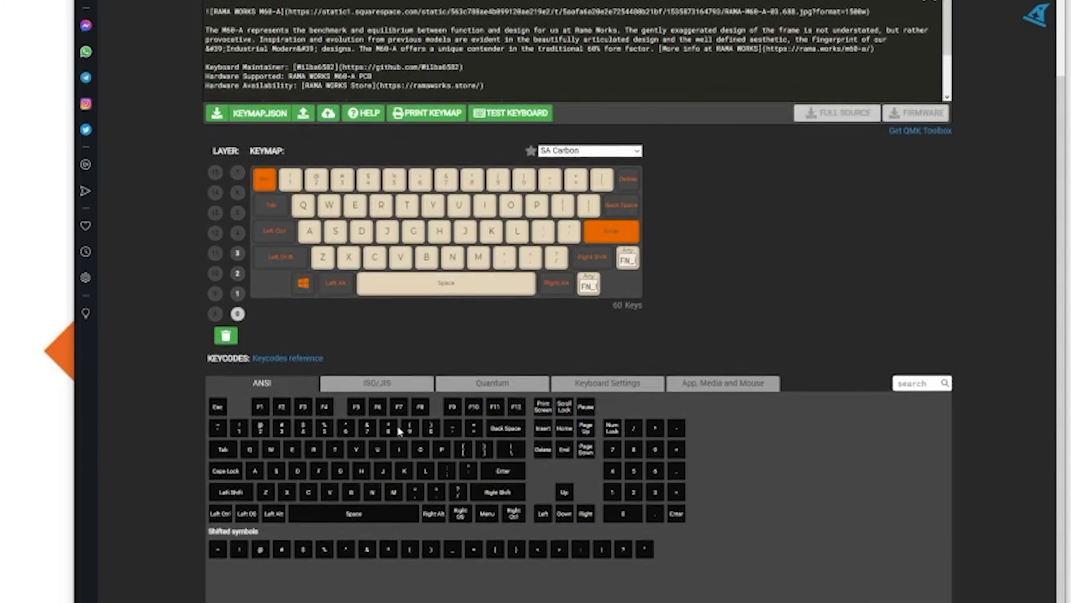
scroll(398, 425, up, 2)
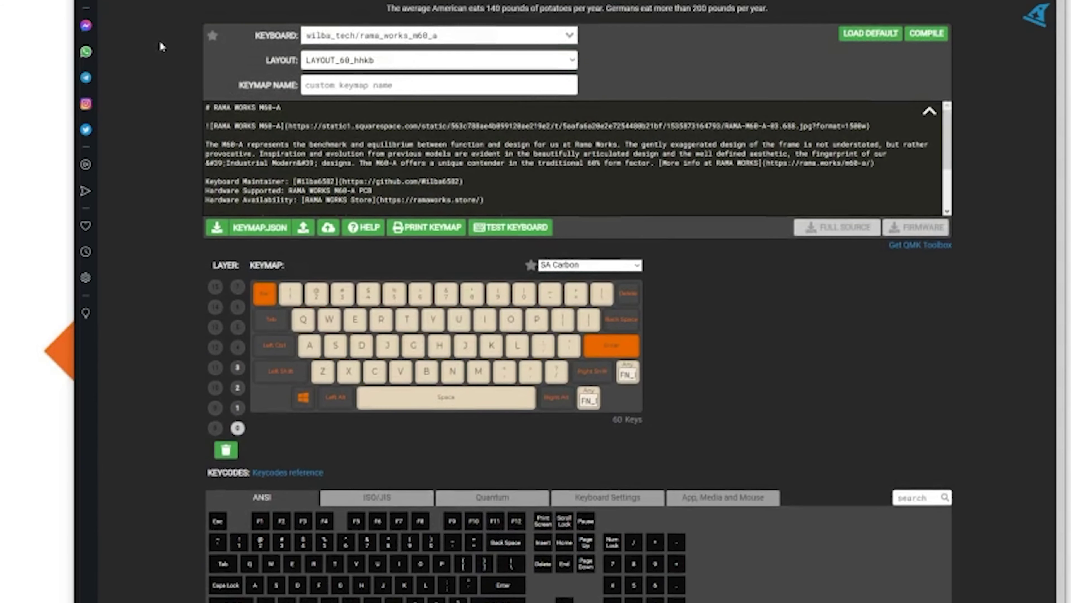